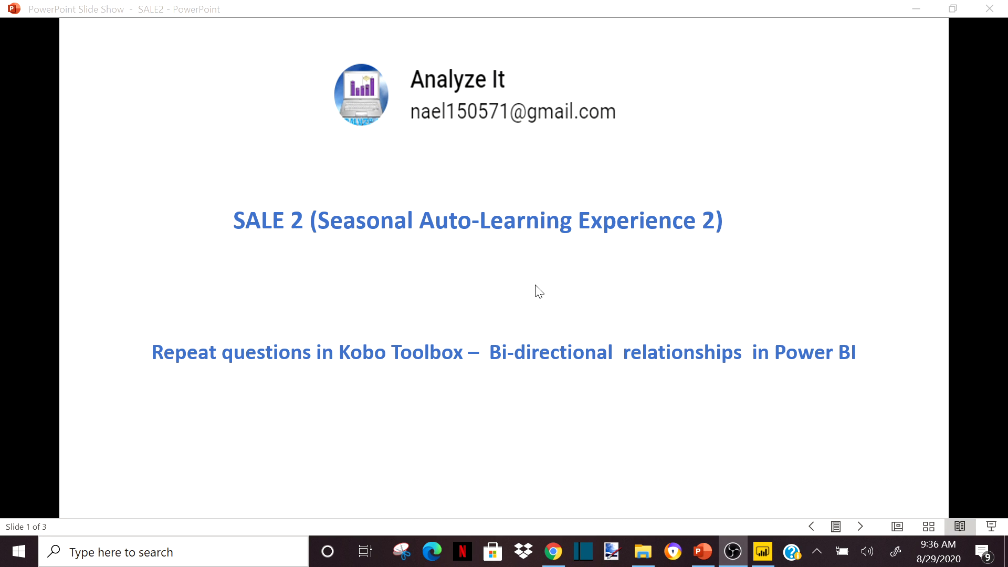
pyautogui.click(345, 305)
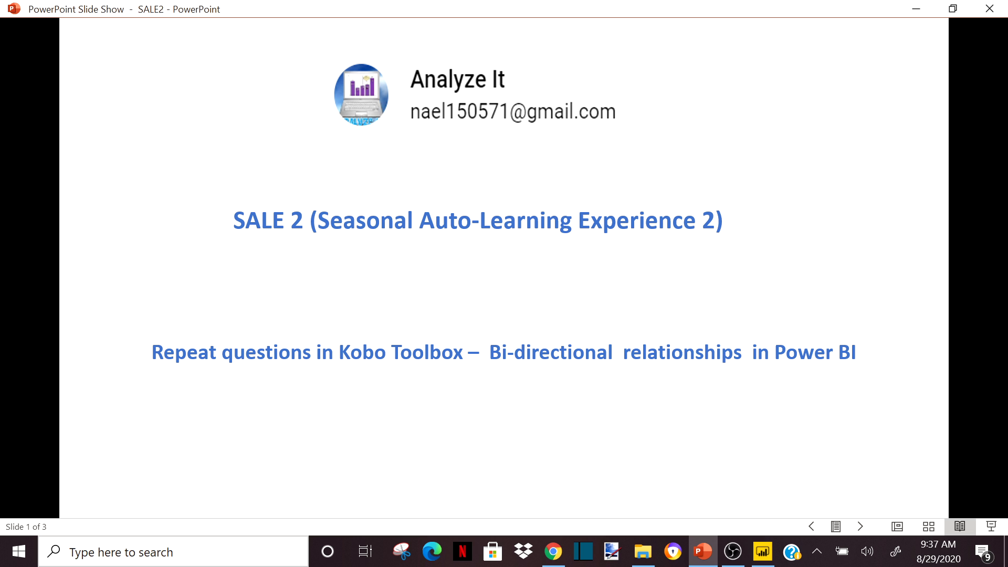
pyautogui.press('Right')
pyautogui.press('Right')
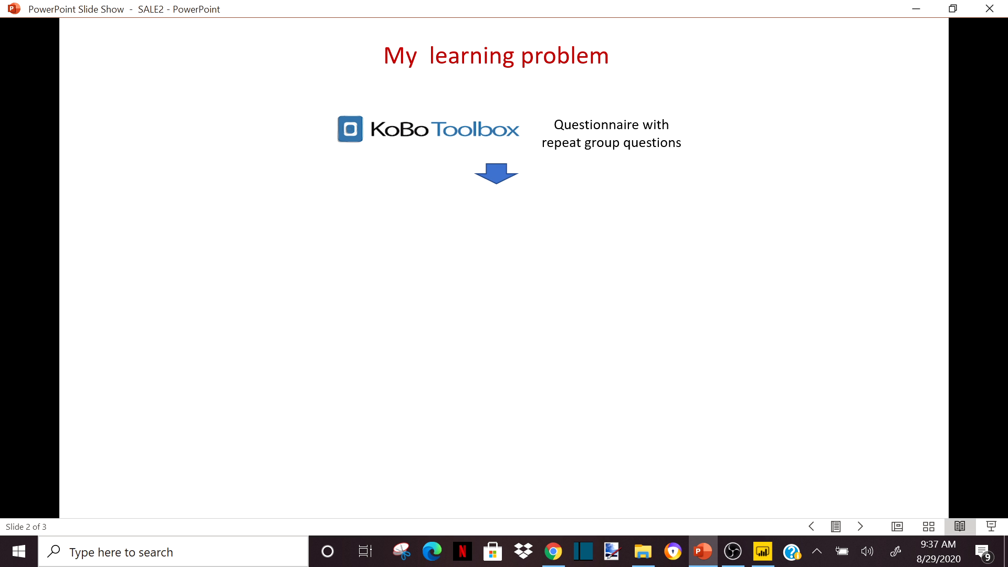
pyautogui.press('Right')
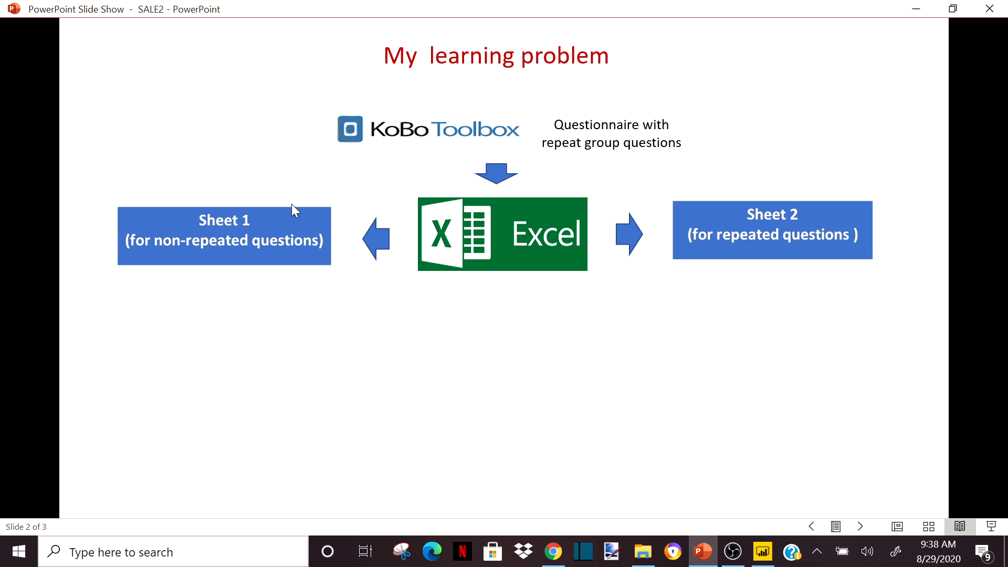
pyautogui.click(360, 263)
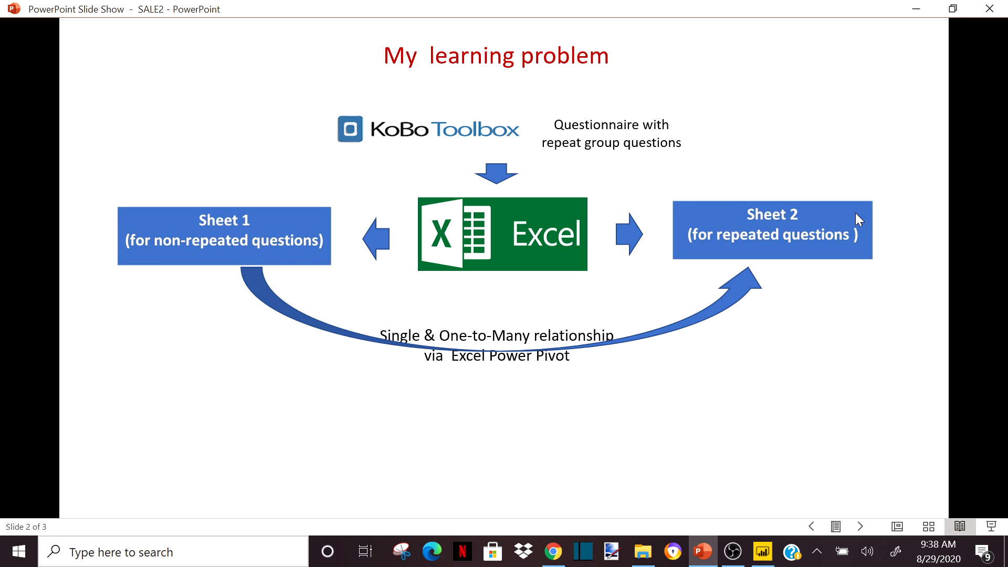
pyautogui.click(899, 245)
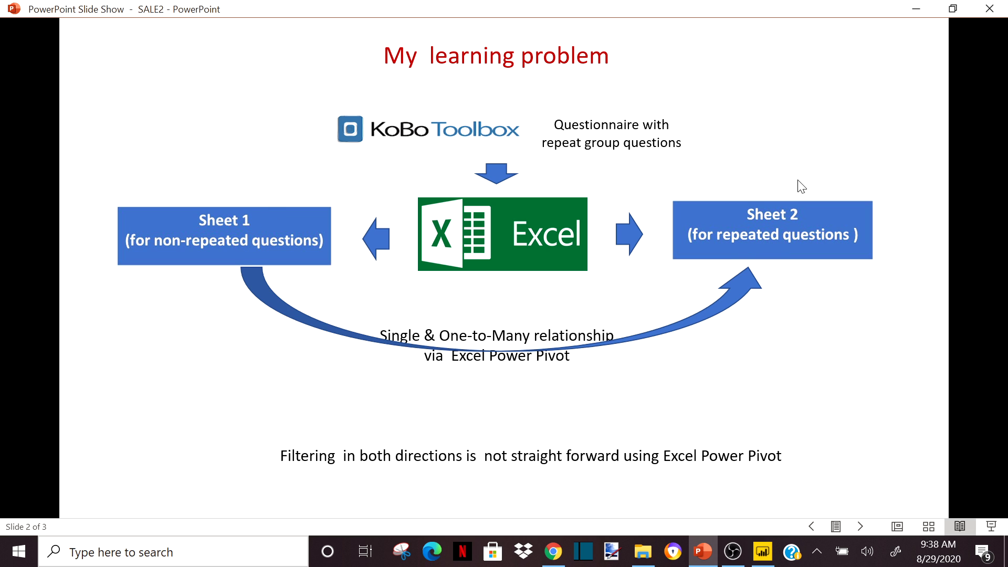
pyautogui.click(671, 448)
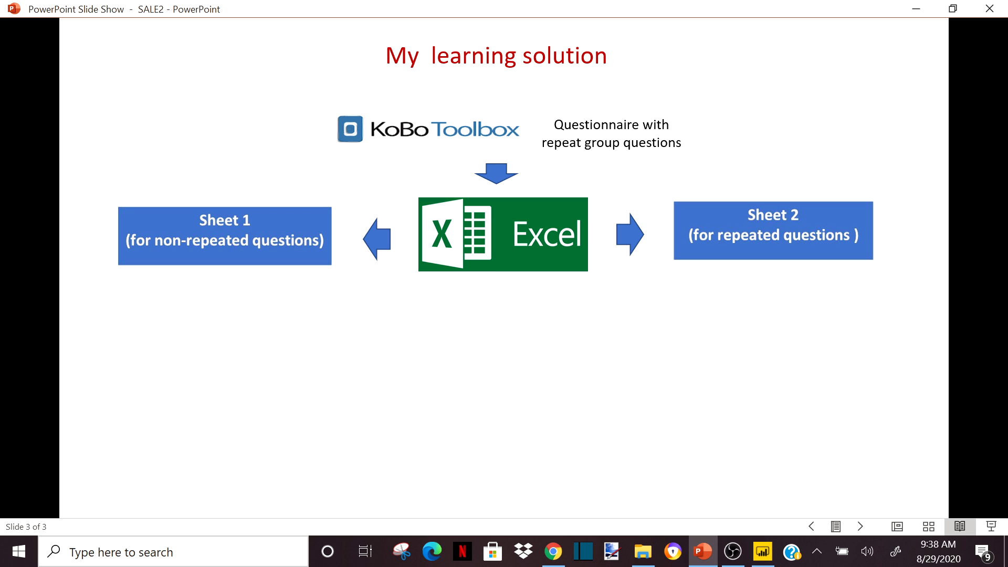
pyautogui.press('Right')
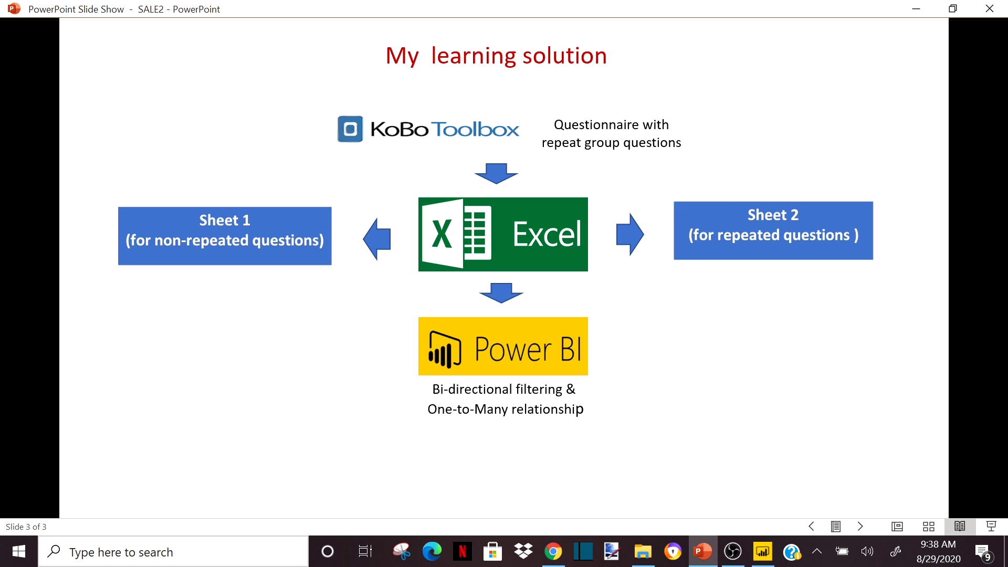
pyautogui.press('Right')
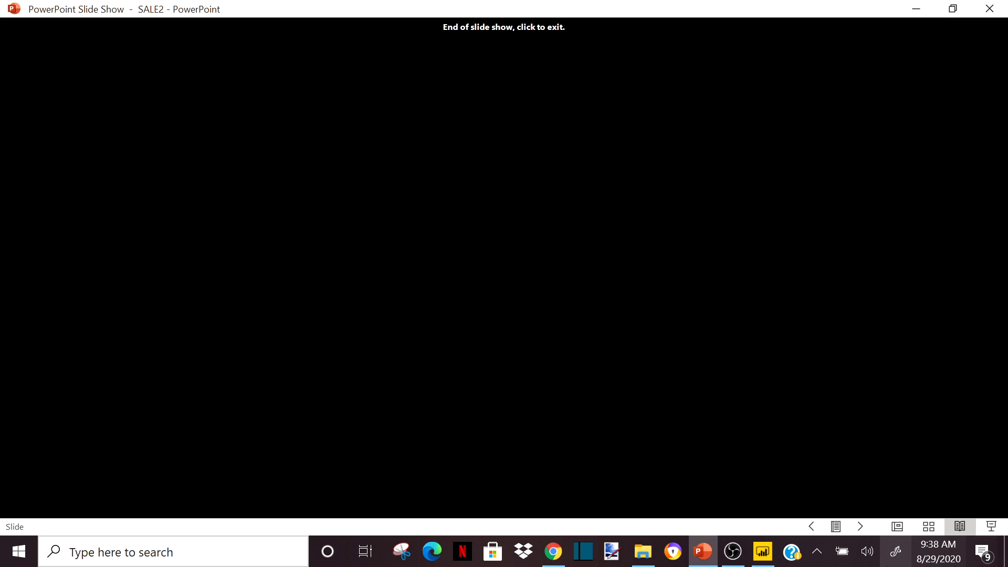
# - Switch to Power BI Desktop and open the household survey Excel workbook from the Desktop folder as a data source
pyautogui.click(762, 551)
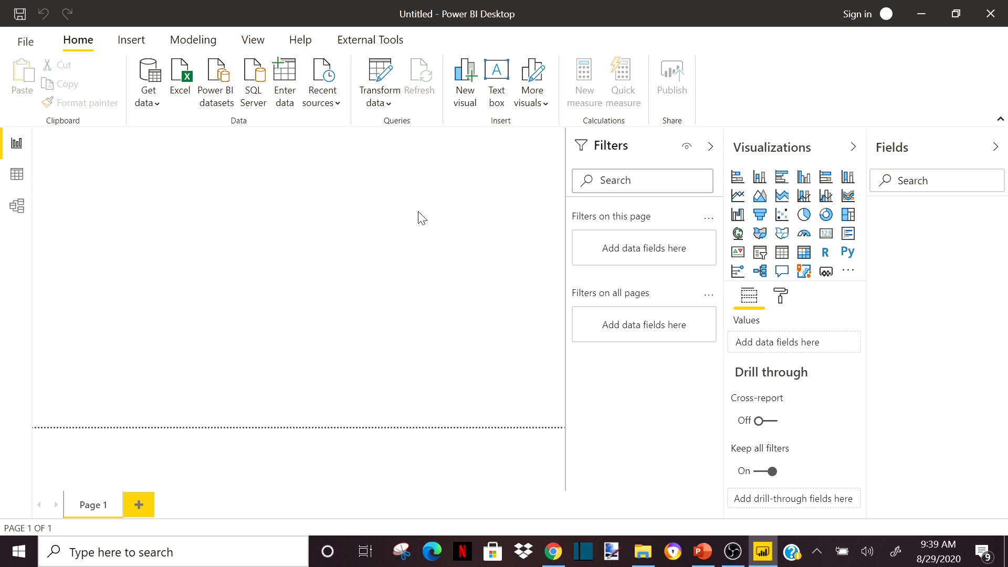
pyautogui.click(184, 87)
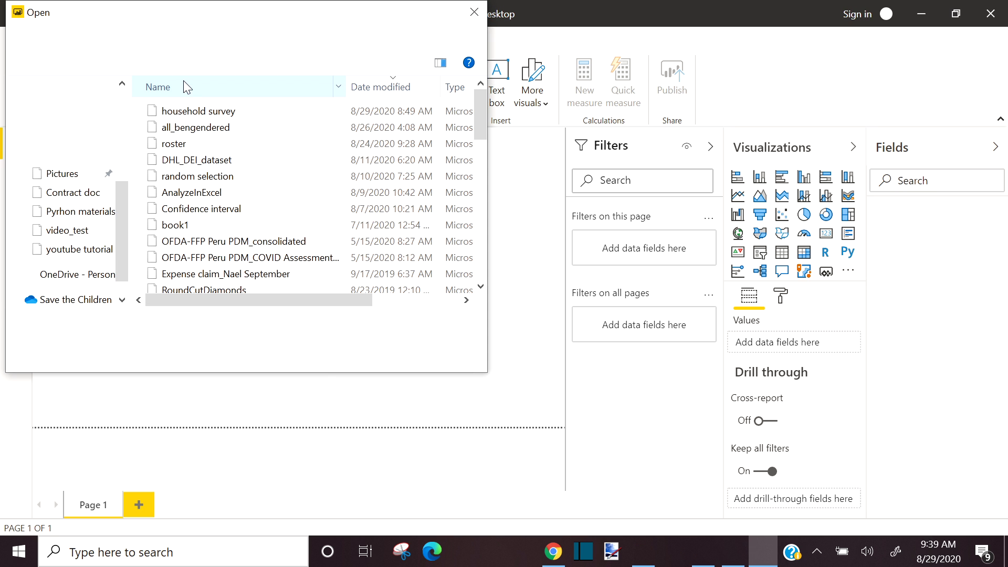
pyautogui.click(195, 113)
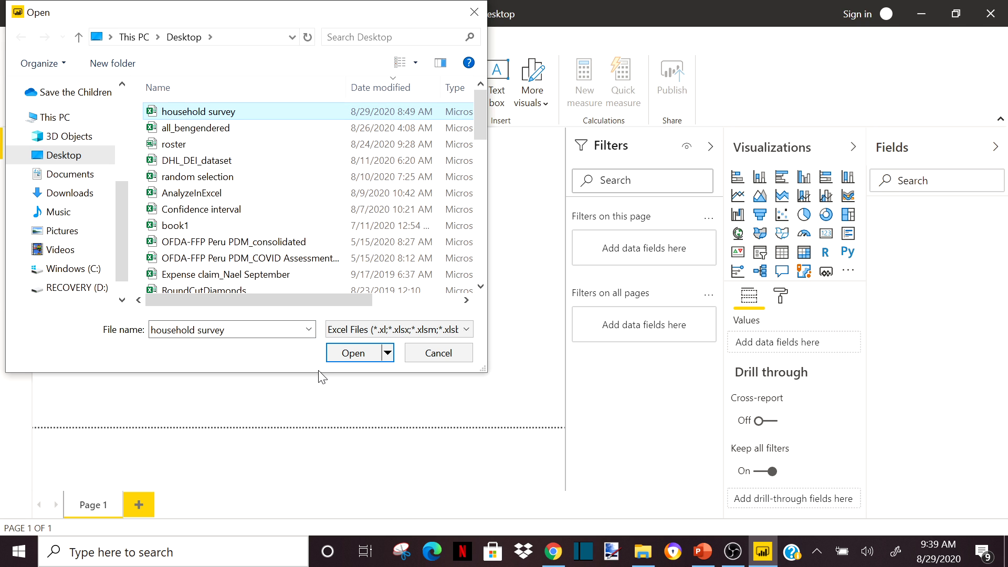
pyautogui.click(353, 353)
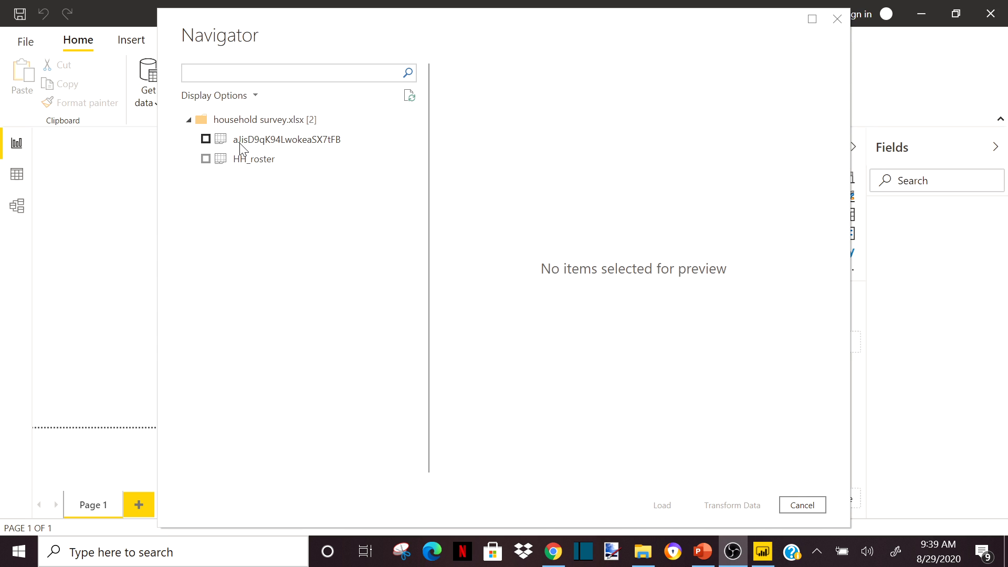
# - Load the aJisD9qK94LwokeaSX7tFB and HH_roster sheets of the household survey workbook into the report
pyautogui.click(206, 139)
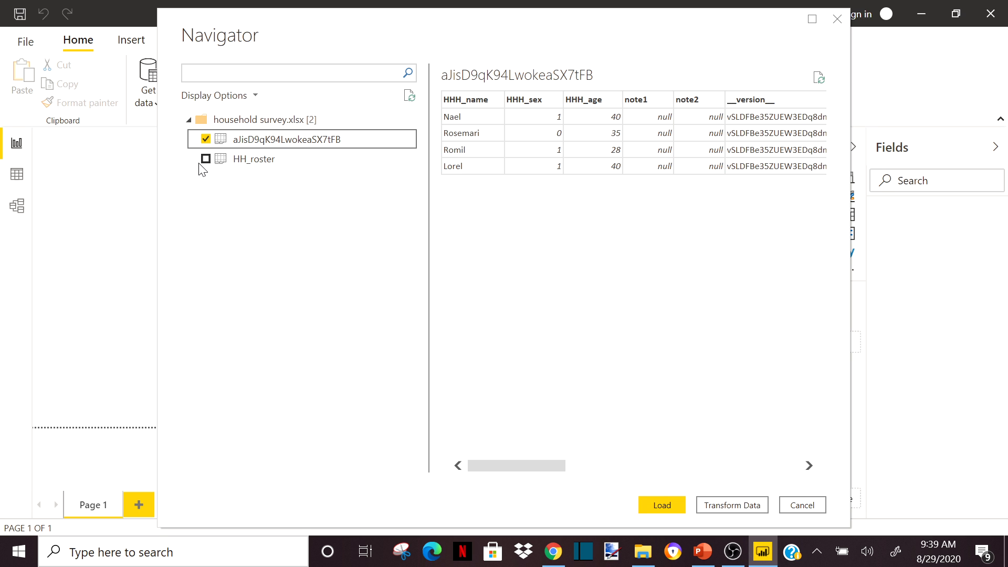
pyautogui.click(206, 159)
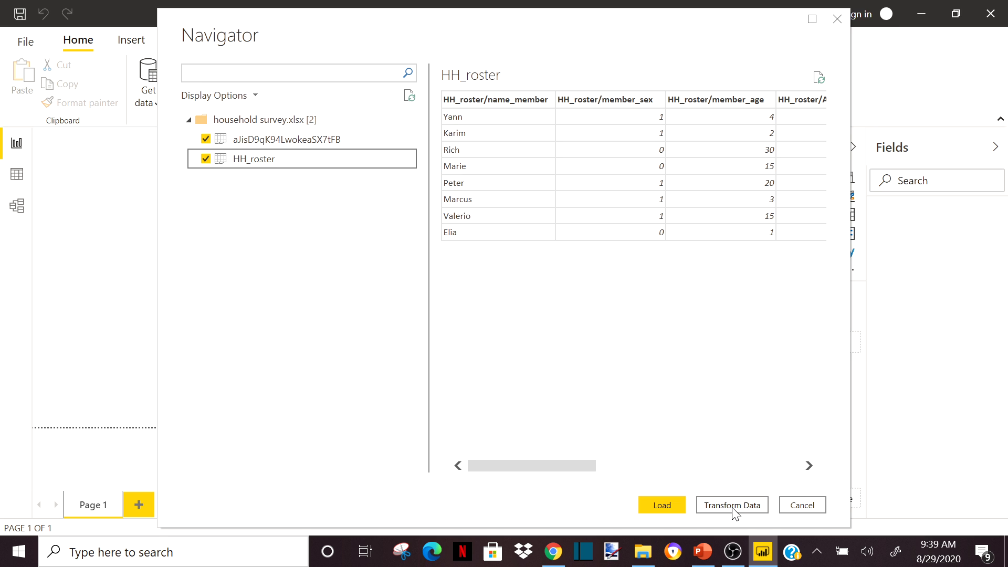
pyautogui.click(662, 504)
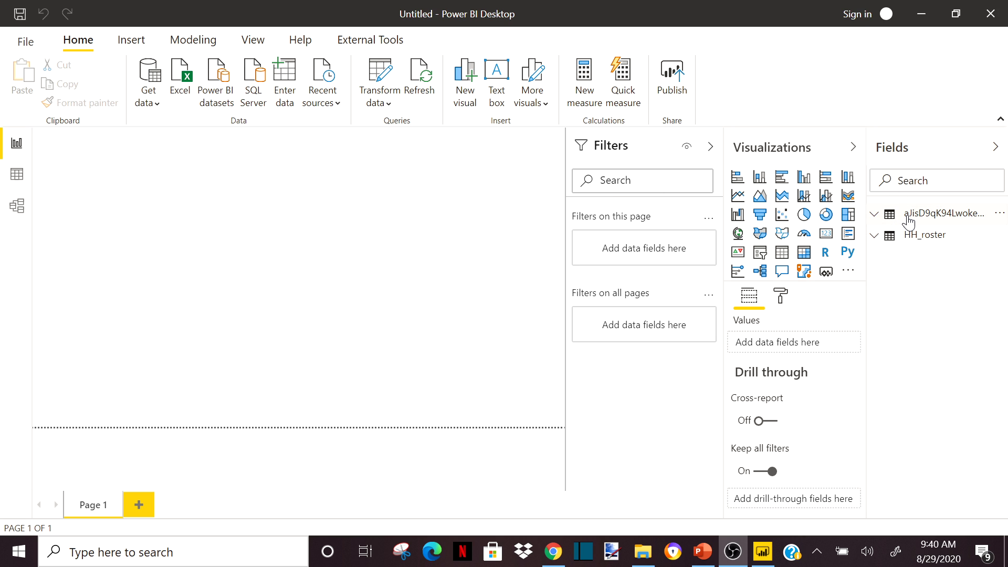
# - Rename the aJisD9qK94LwokeaSX7tFB table as HHH and the HH_roster table as member
pyautogui.moveTo(903, 223)
pyautogui.moveTo(927, 243)
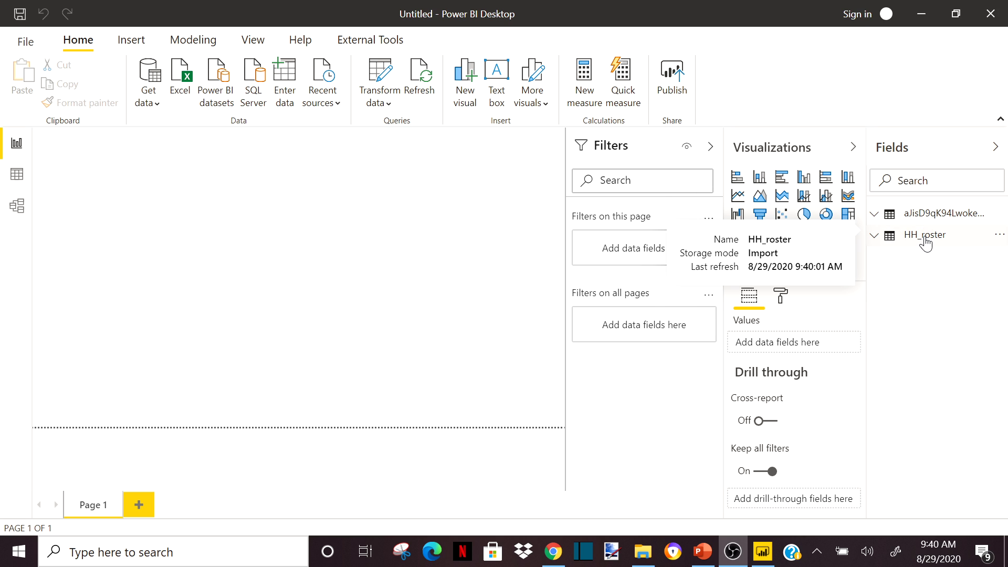
pyautogui.rightClick(924, 214)
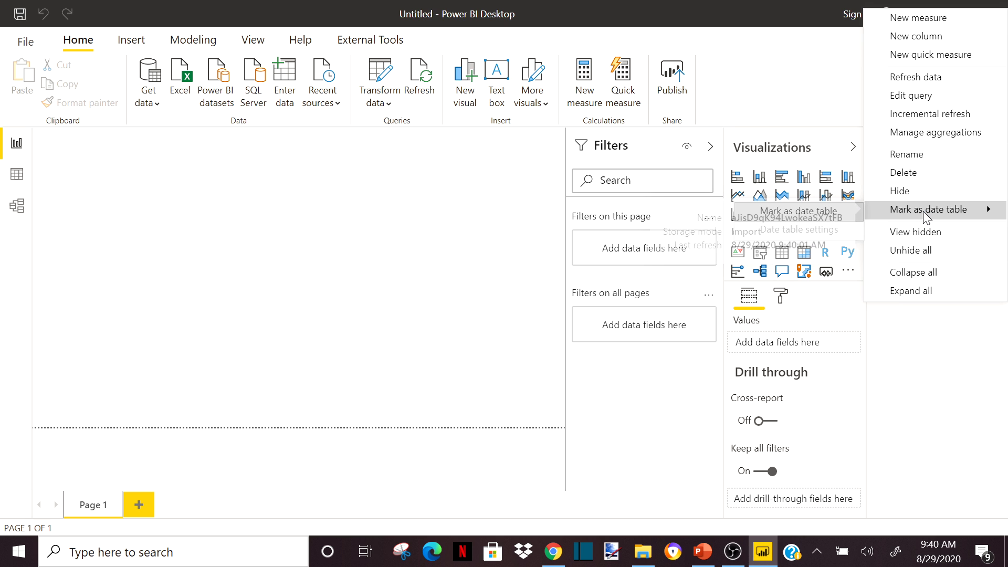
pyautogui.click(918, 155)
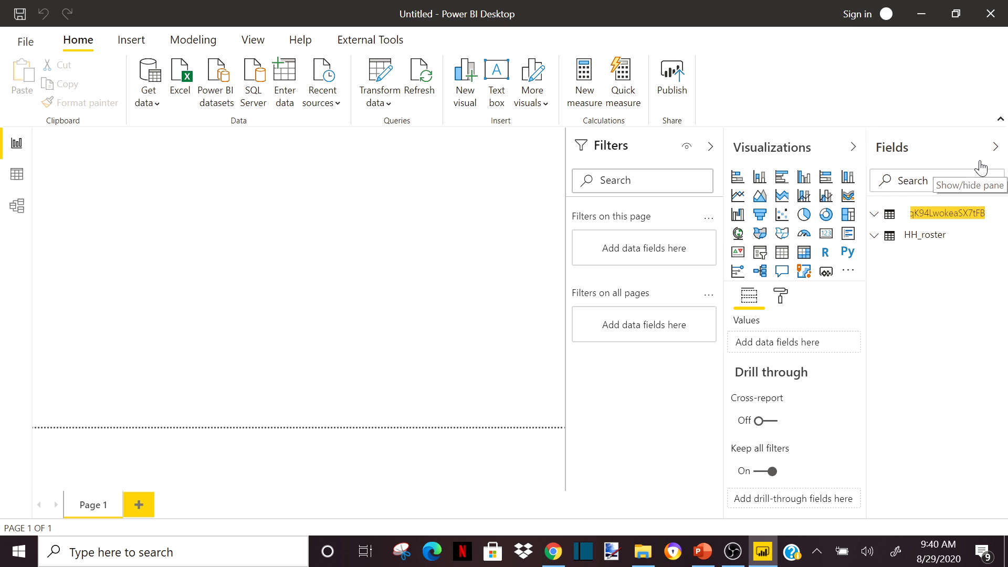
pyautogui.write('HHH')
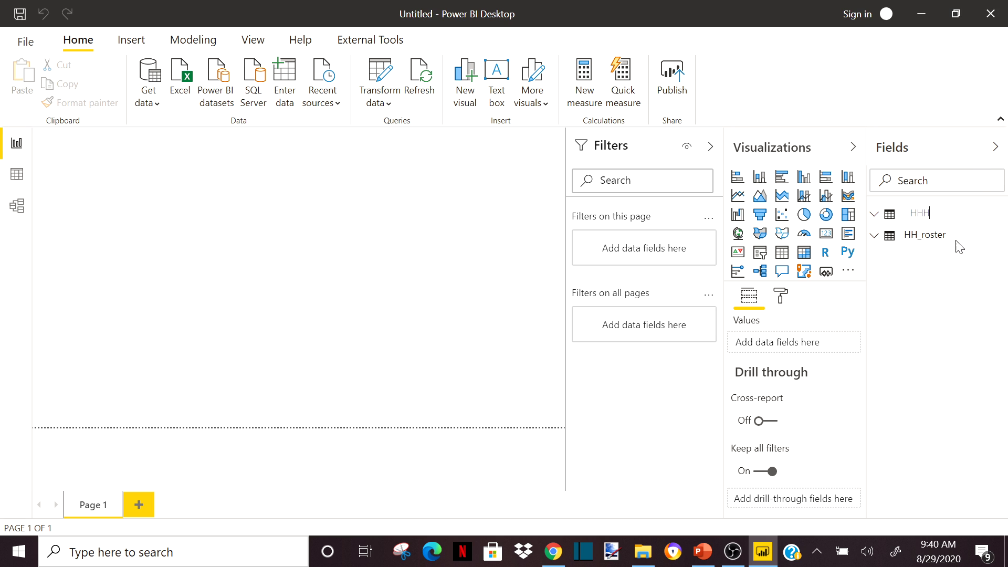
pyautogui.click(918, 242)
pyautogui.rightClick(925, 213)
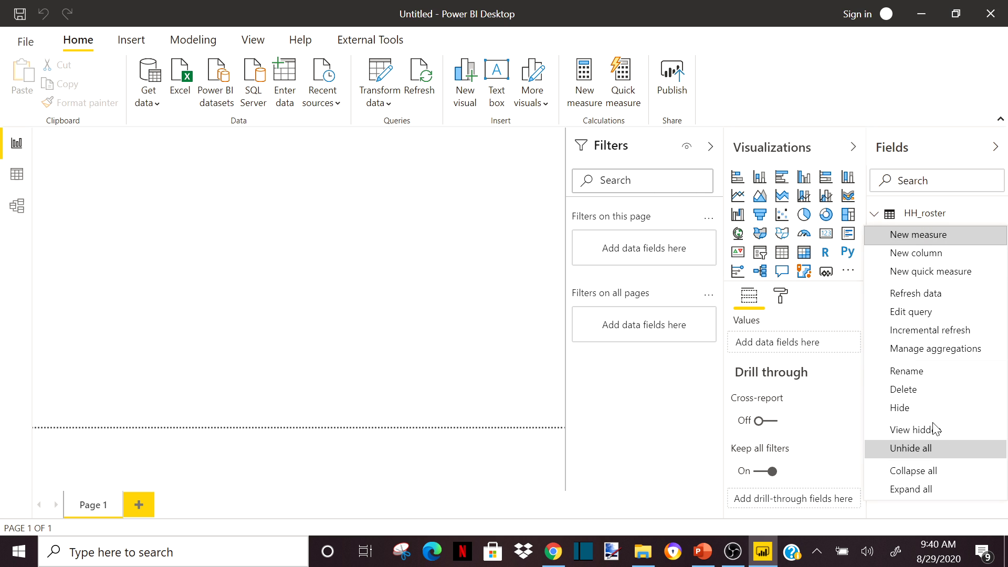
pyautogui.write('member')
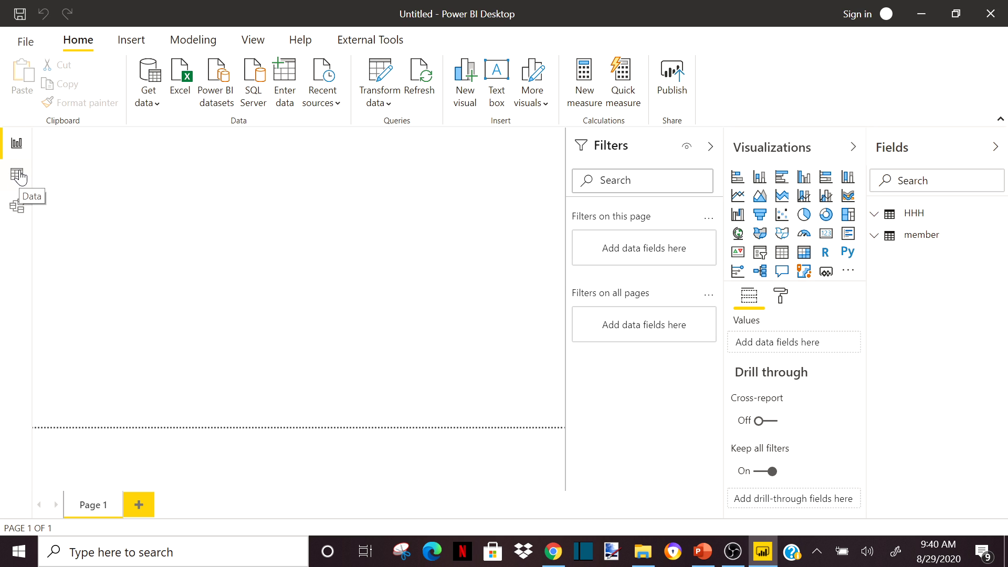
# - Look through the data rows of the HHH and member tables, then return to the report canvas
pyautogui.click(17, 174)
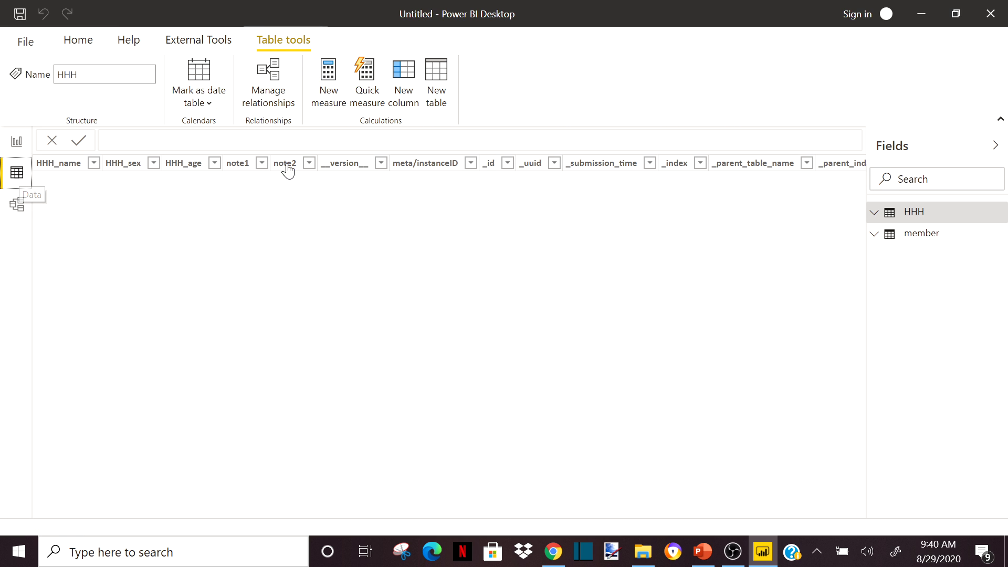
pyautogui.click(928, 213)
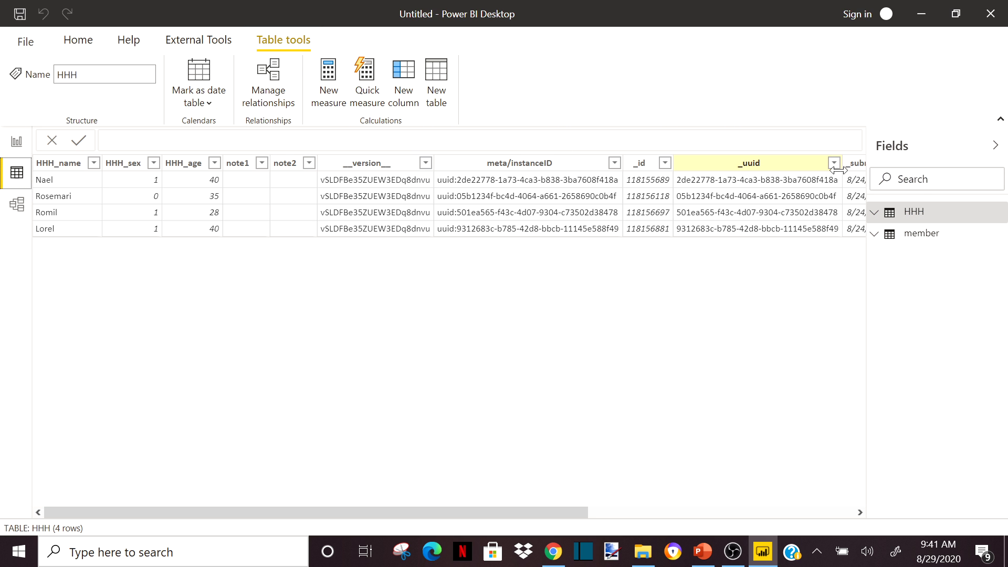
pyautogui.click(904, 241)
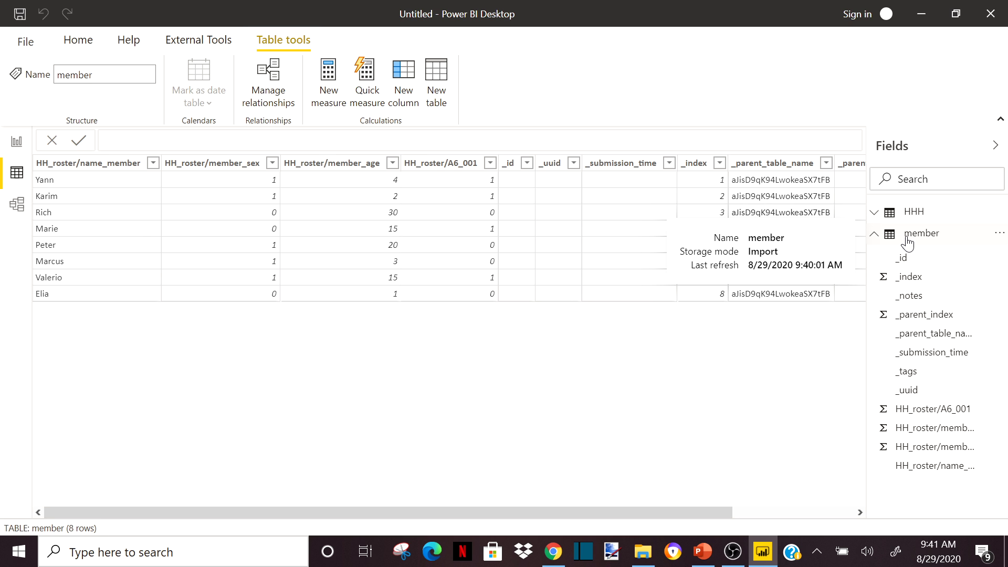
pyautogui.click(18, 143)
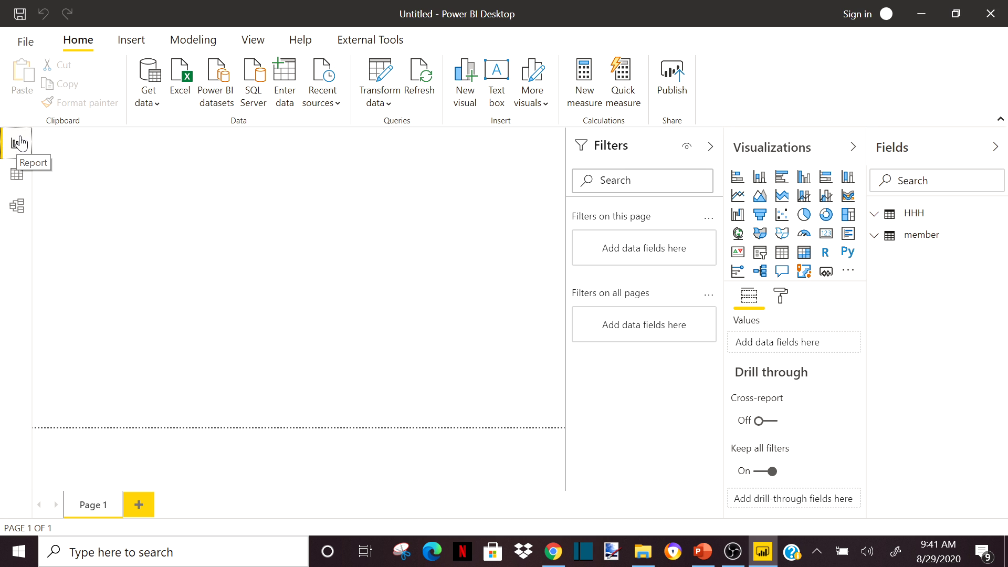
# - In the model diagram, enlarge both table boxes and create a relationship from _index in HHH to _parent_index in member
pyautogui.click(17, 206)
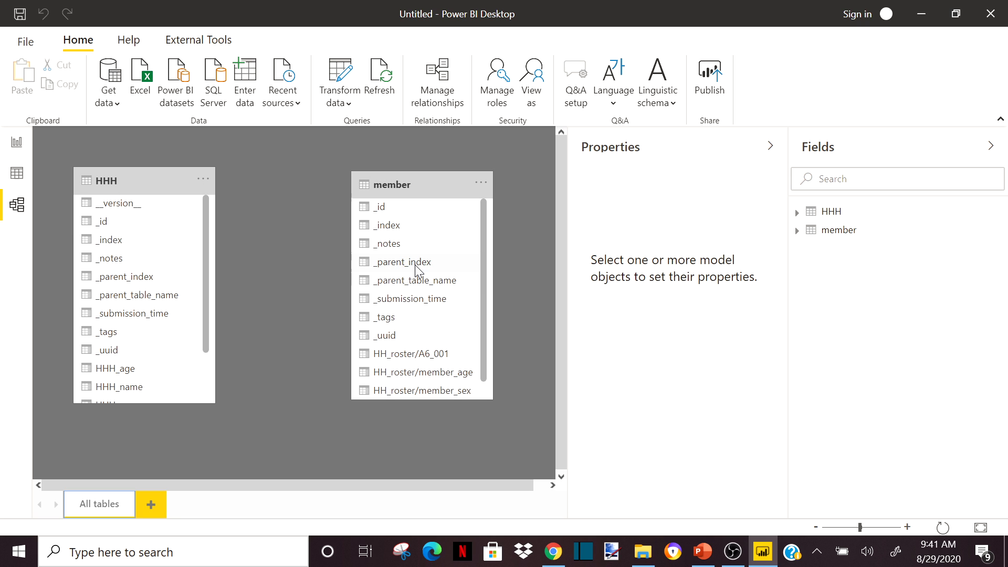
pyautogui.moveTo(455, 399); pyautogui.dragTo(450, 435)
pyautogui.moveTo(155, 403); pyautogui.dragTo(142, 435)
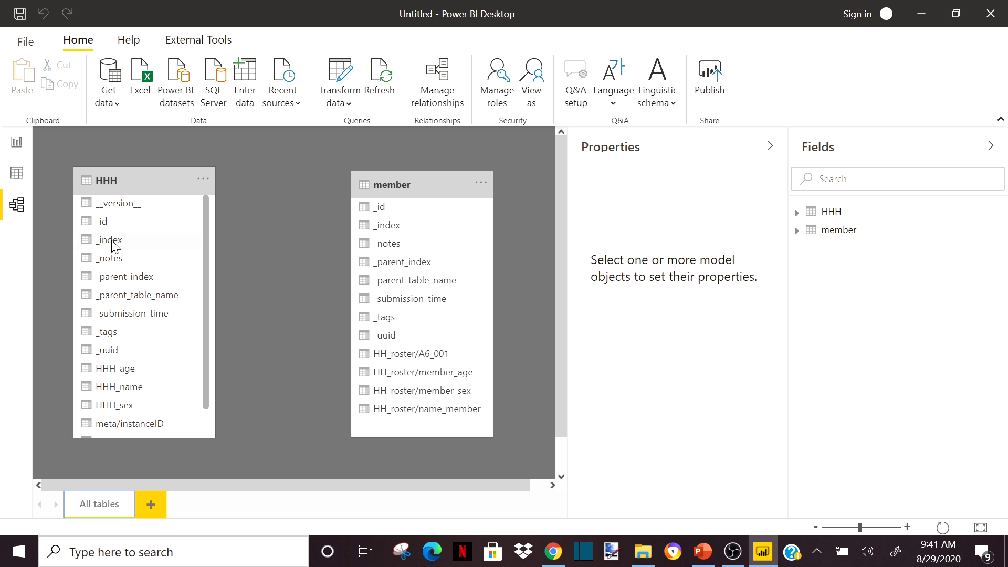
pyautogui.moveTo(113, 244); pyautogui.dragTo(387, 269)
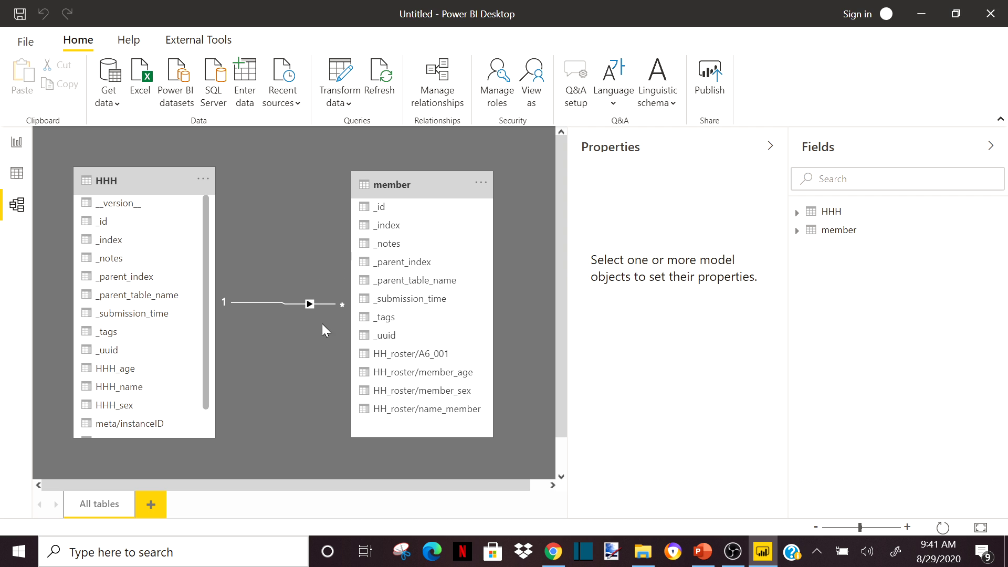
pyautogui.moveTo(439, 195)
pyautogui.mouseDown()
pyautogui.moveTo(445, 129)
pyautogui.moveTo(441, 140)
pyautogui.mouseUp()
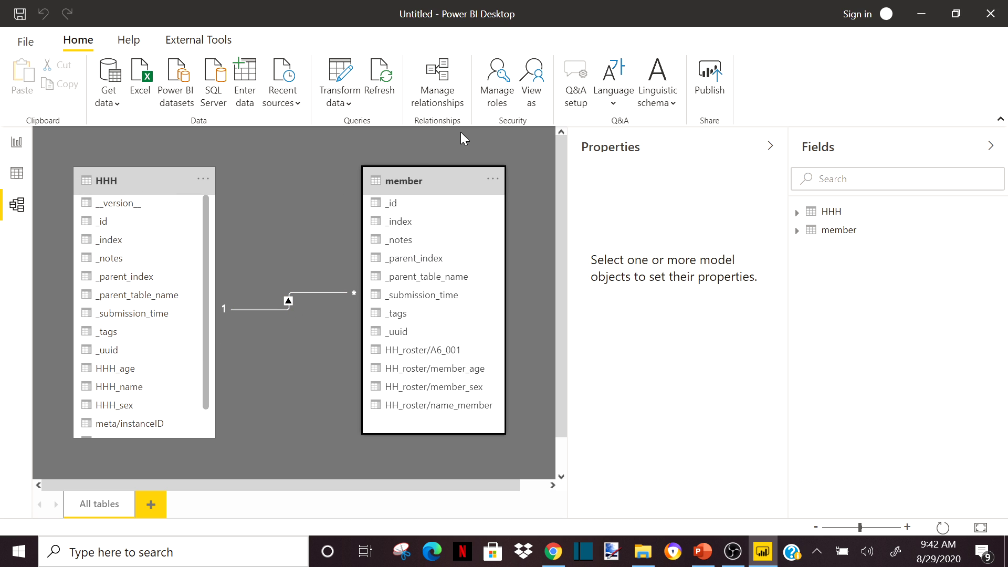
# - Edit the relationship between member and HHH, setting its cross filter direction to Both
pyautogui.click(437, 82)
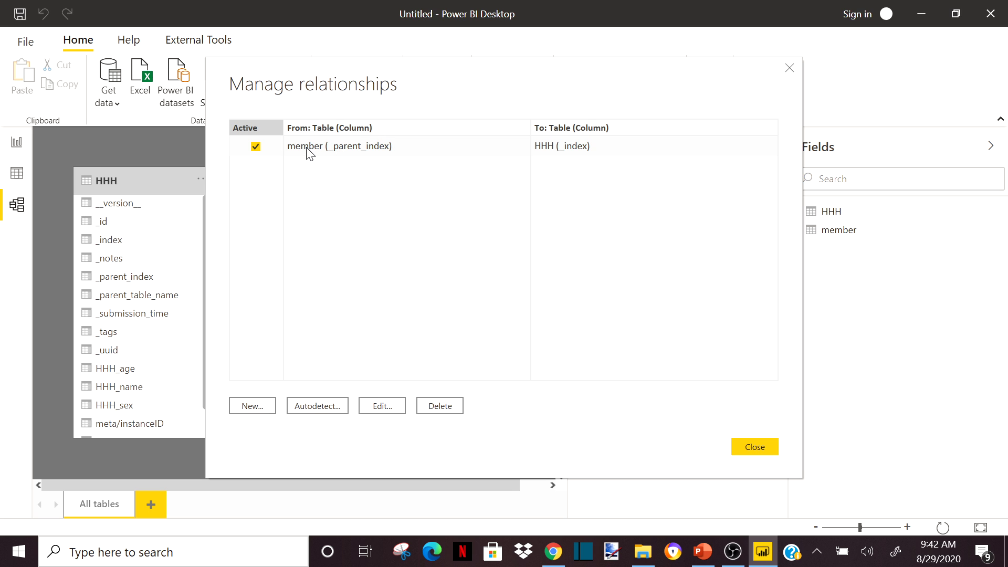
pyautogui.click(381, 405)
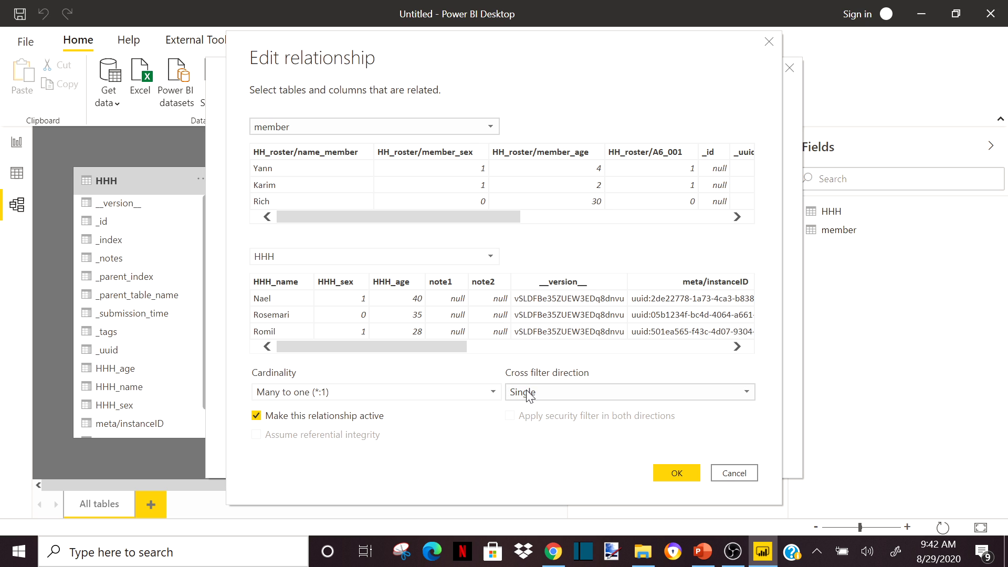
pyautogui.click(747, 394)
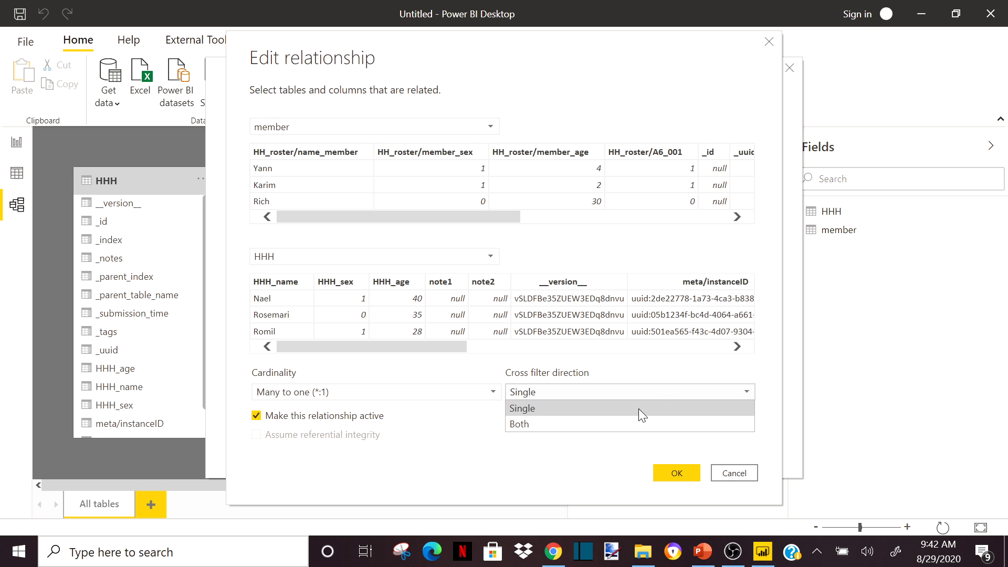
pyautogui.click(531, 430)
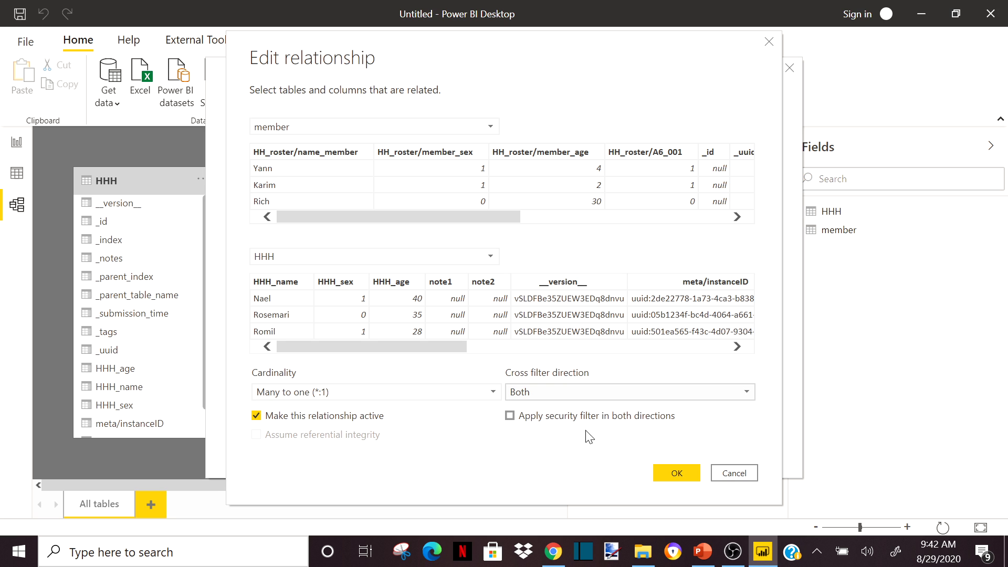
pyautogui.click(664, 472)
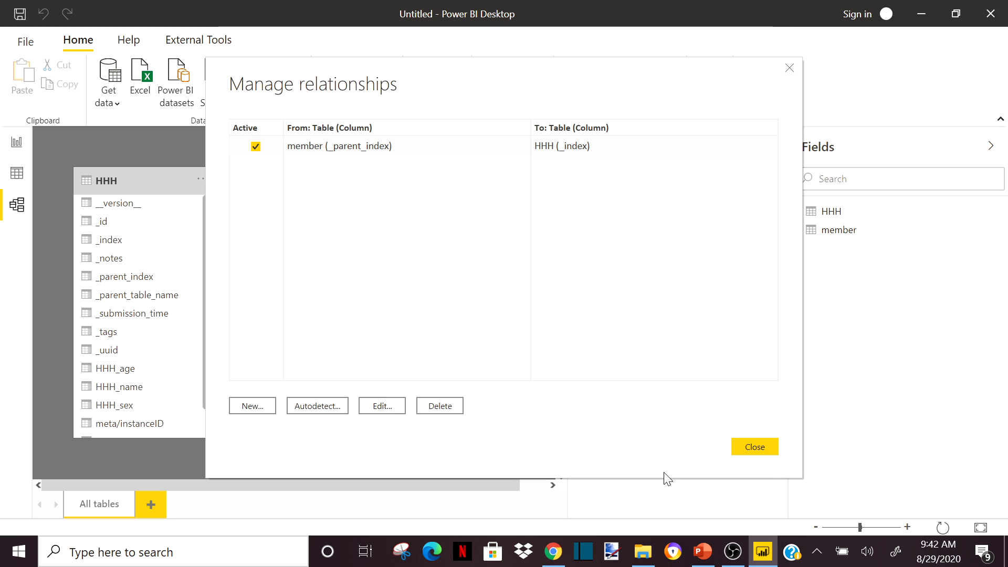
pyautogui.click(745, 447)
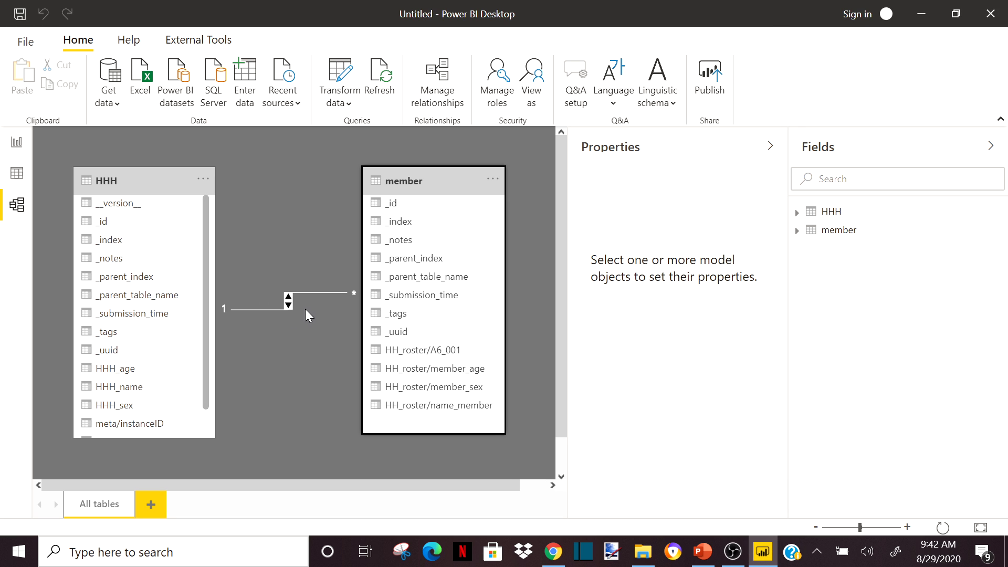
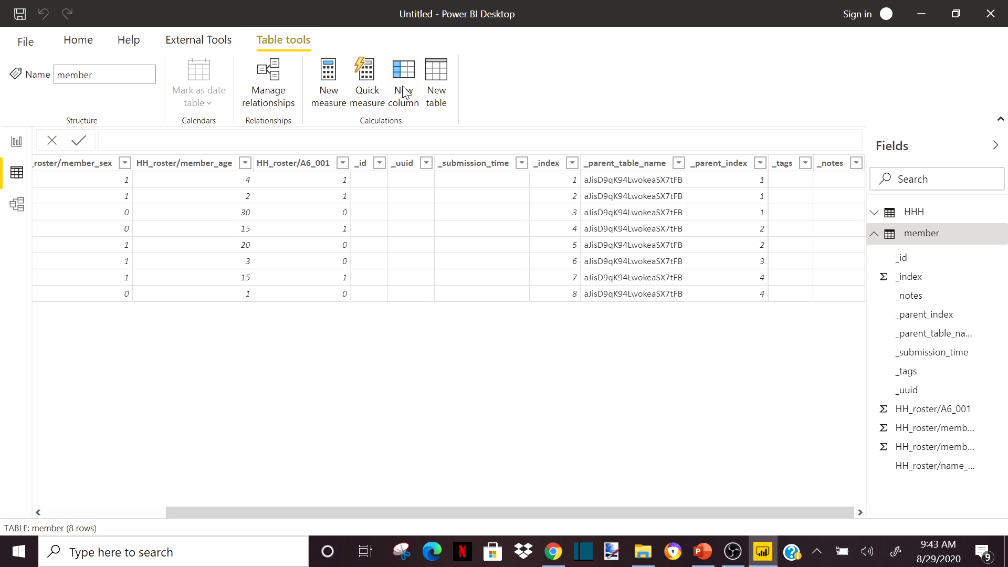
# - Add a calculated column to the member table and replace its default name with HHH_Name in the formula
pyautogui.click(403, 91)
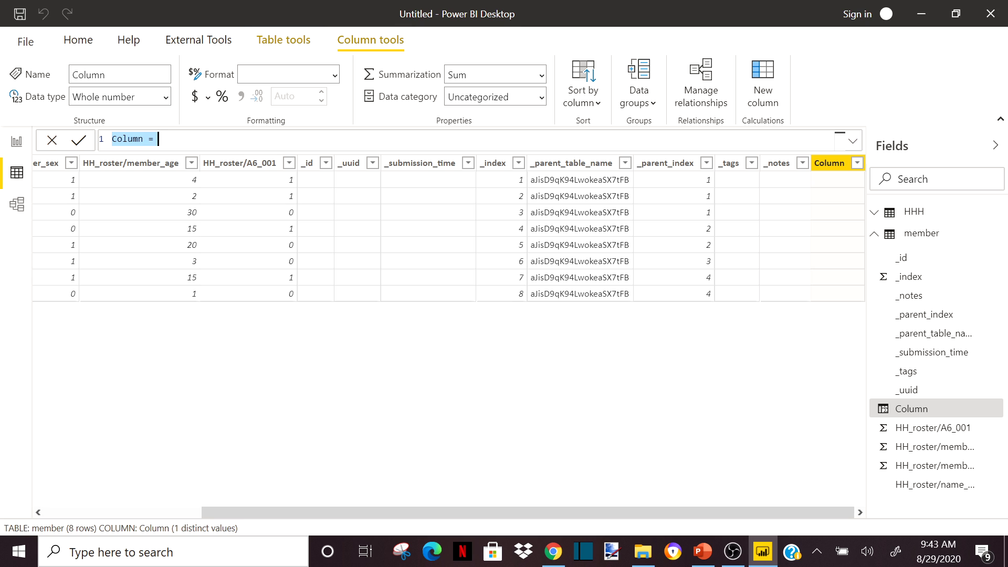
pyautogui.click(158, 139)
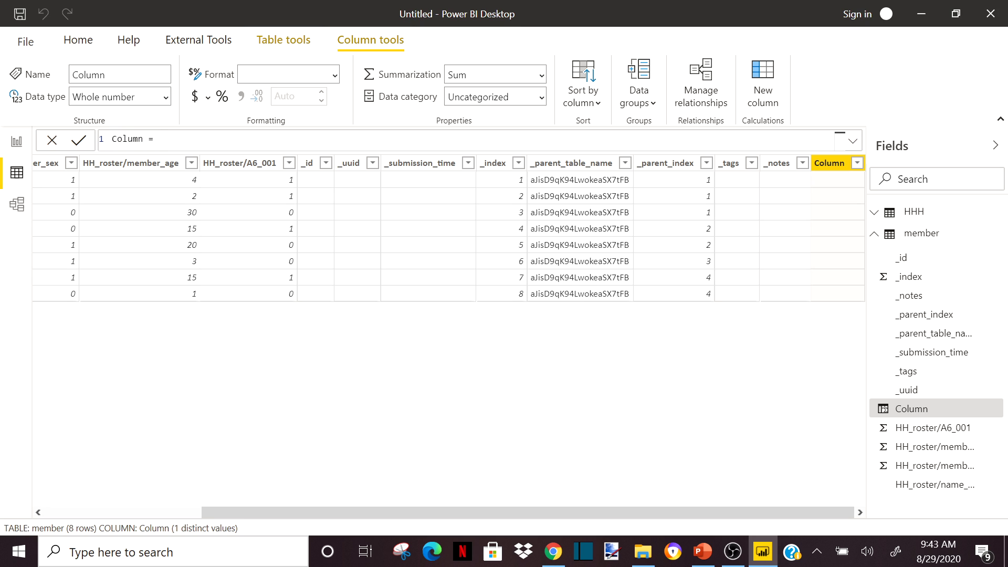
pyautogui.press('BackSpace')
pyautogui.press('BackSpace')
pyautogui.press('BackSpace')
pyautogui.press('BackSpace')
pyautogui.press('BackSpace')
pyautogui.press('BackSpace')
pyautogui.press('BackSpace')
pyautogui.press('BackSpace')
pyautogui.press('BackSpace')
pyautogui.write('HHH_Name=r')
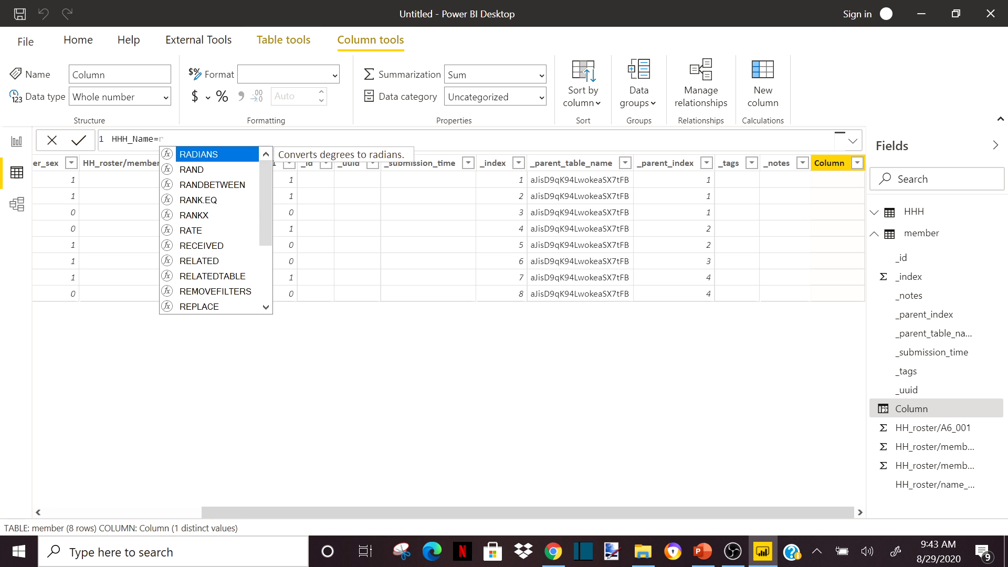
# - Define the HHH_Name column as RELATED(HHH[HHH_name]) and commit the formula
pyautogui.write('l')
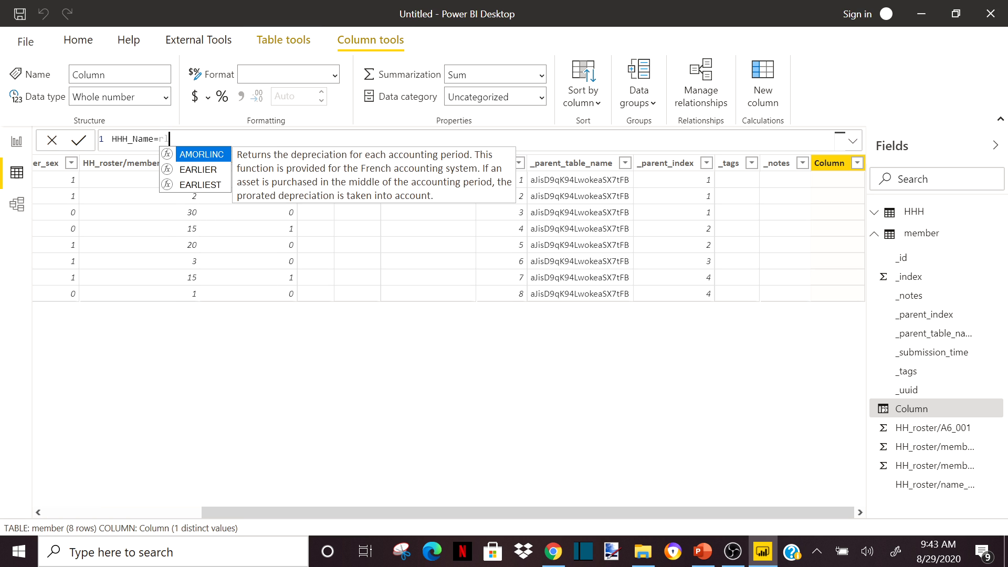
pyautogui.press('BackSpace')
pyautogui.write('ee')
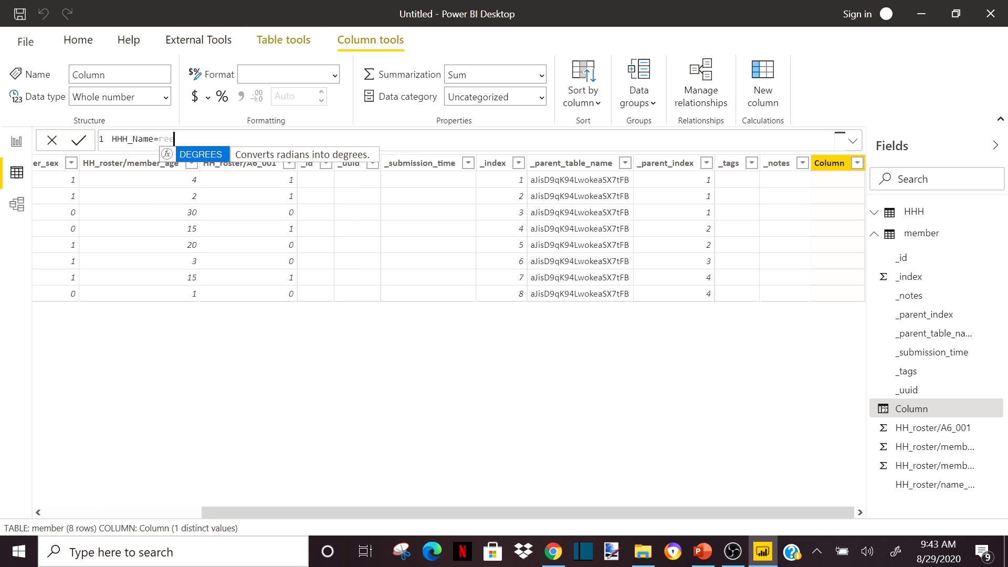
pyautogui.press('BackSpace')
pyautogui.write('l')
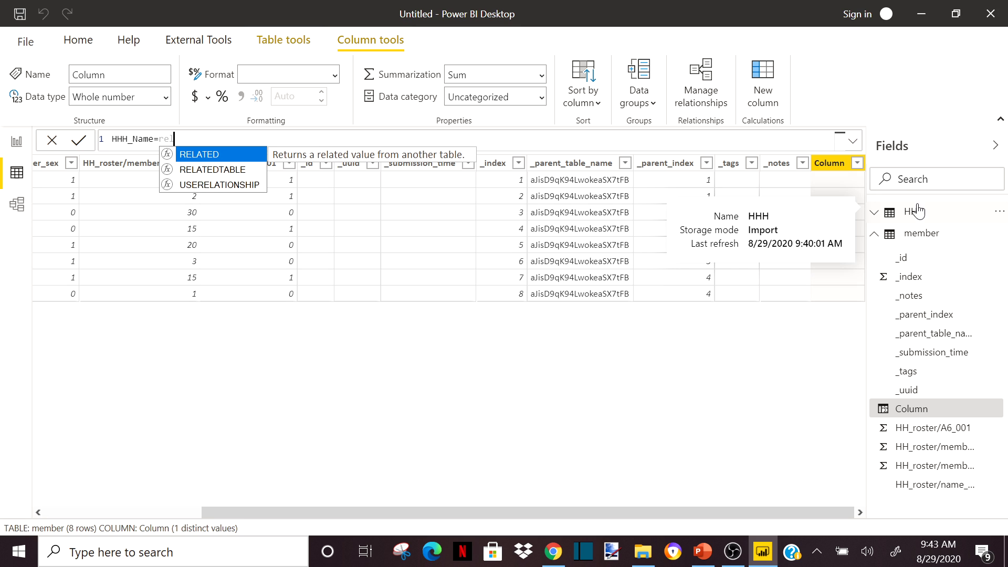
pyautogui.click(200, 153)
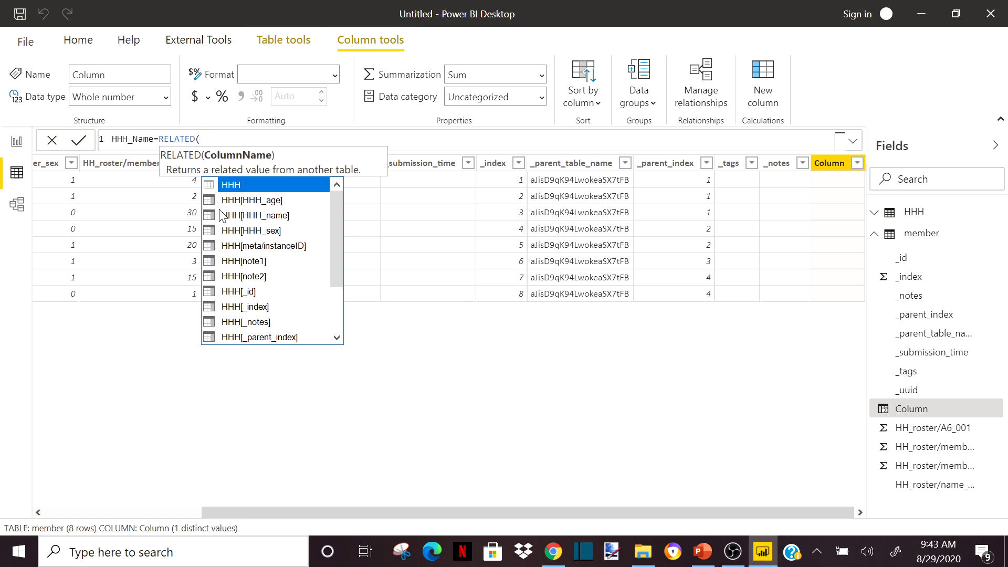
pyautogui.click(266, 215)
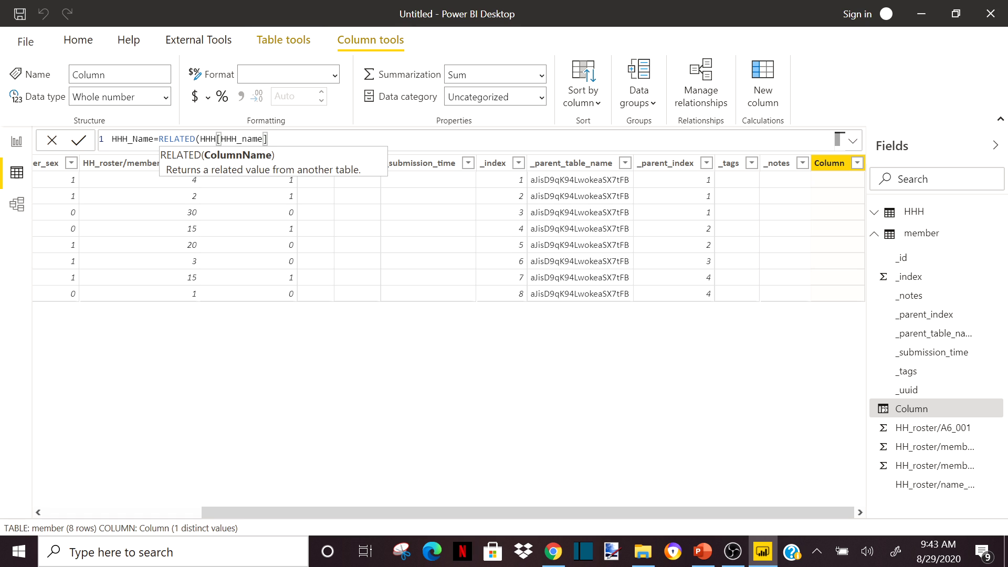
pyautogui.write(')')
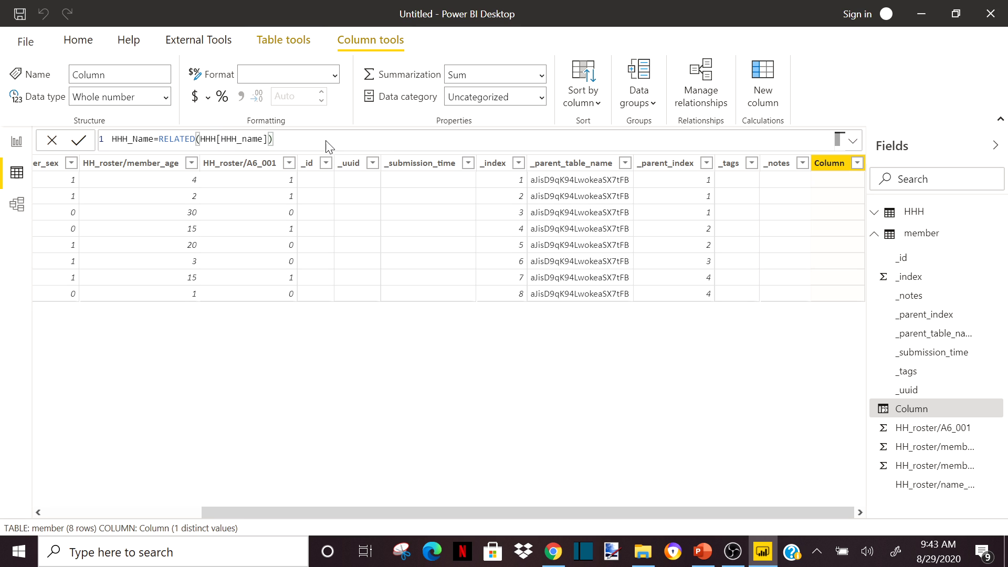
pyautogui.click(822, 171)
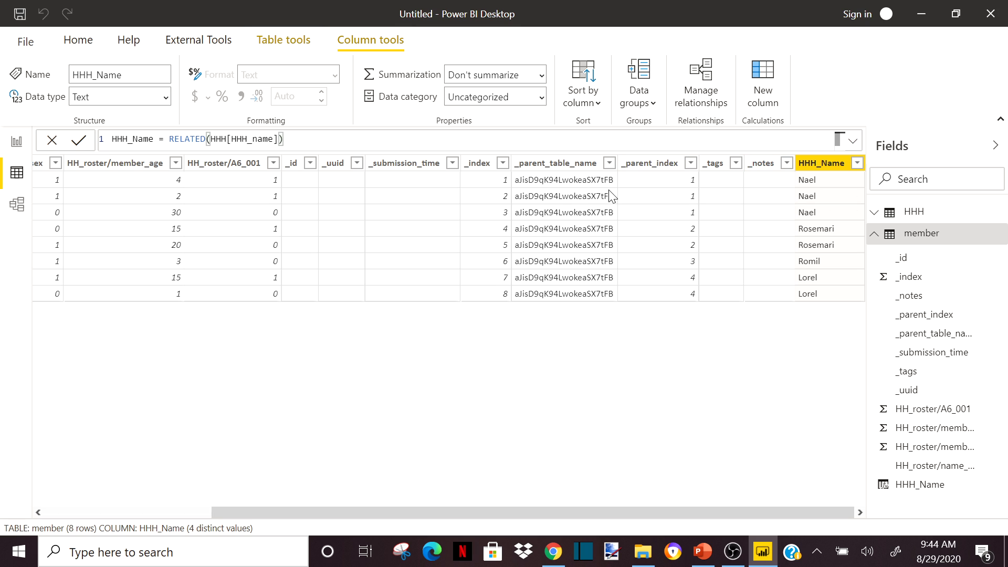
# - Look through the data columns of the HHH table and the member table
pyautogui.click(874, 236)
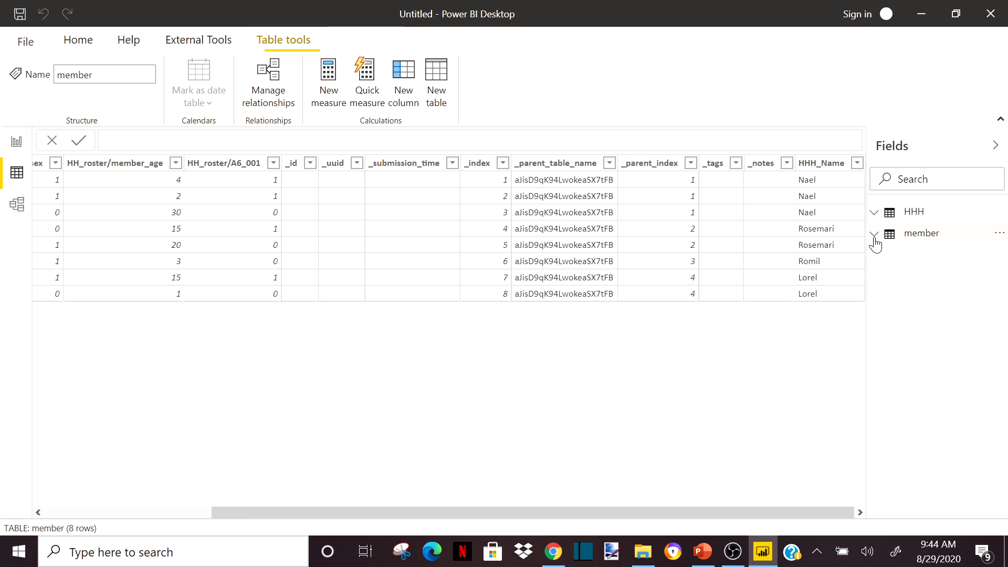
pyautogui.click(904, 214)
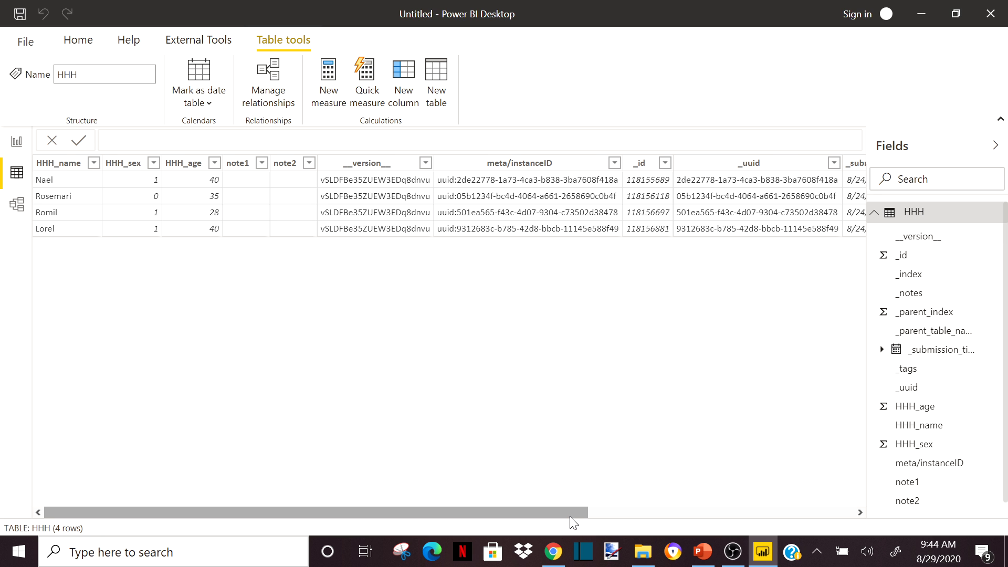
pyautogui.moveTo(569, 514); pyautogui.dragTo(831, 511)
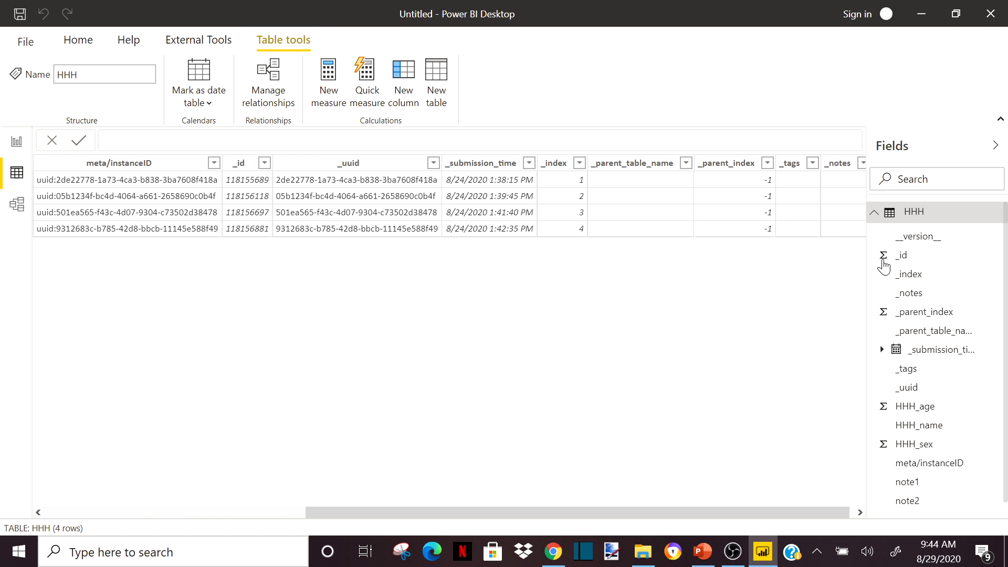
pyautogui.click(873, 214)
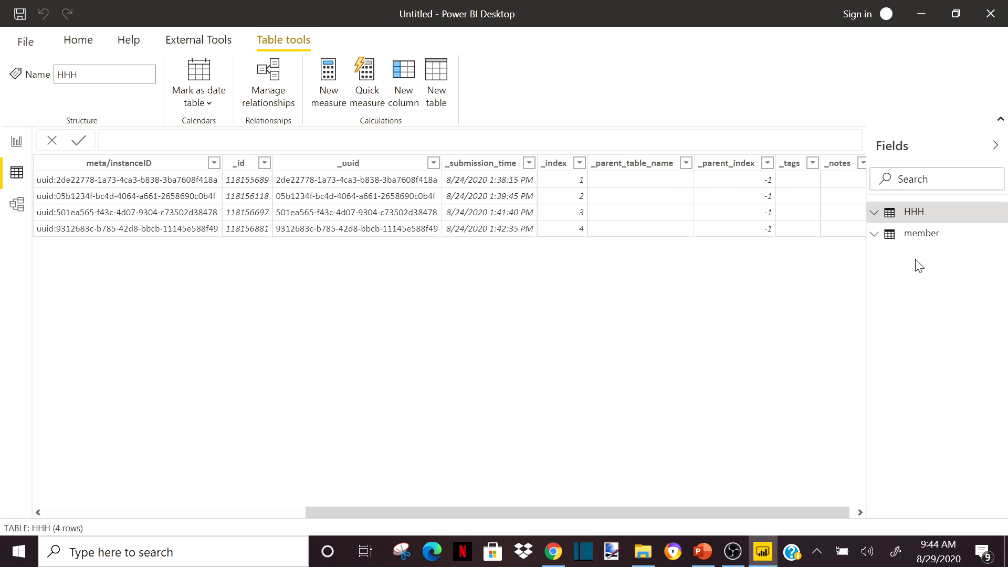
pyautogui.click(915, 238)
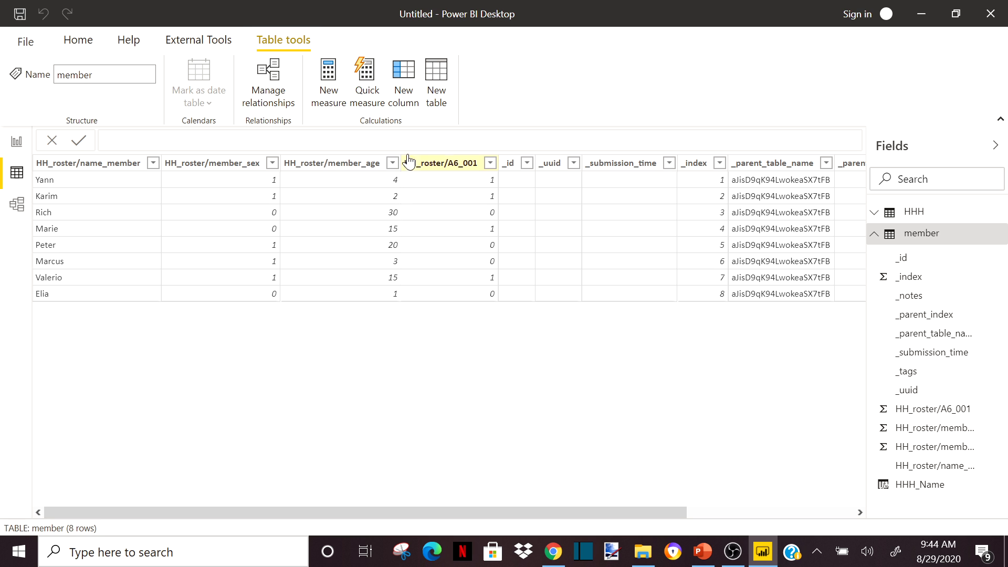
# - Add a calculated column named U5 to the HHH table and begin its formula with the CALCULATE function
pyautogui.click(913, 212)
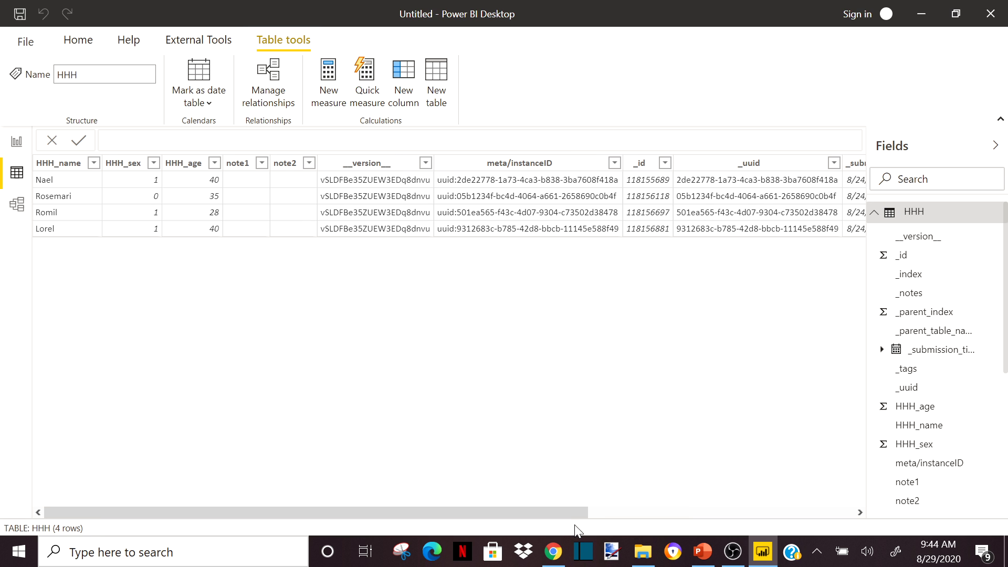
pyautogui.moveTo(565, 510); pyautogui.dragTo(846, 493)
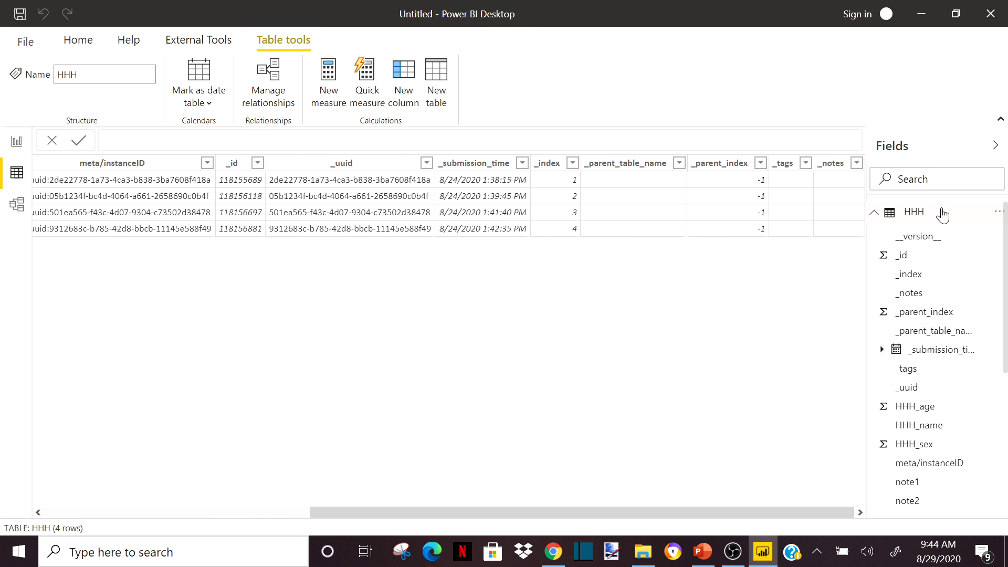
pyautogui.click(402, 77)
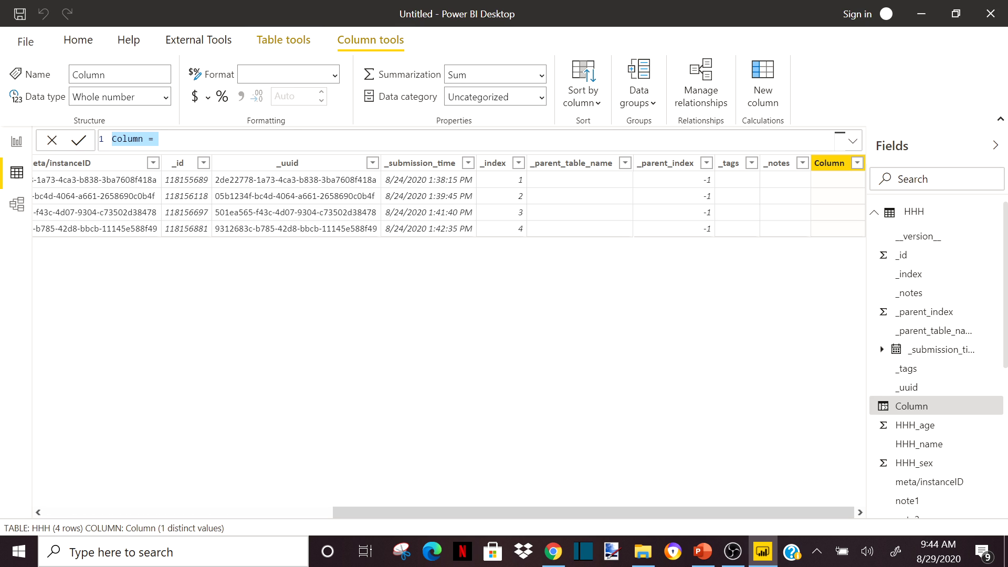
pyautogui.press('BackSpace')
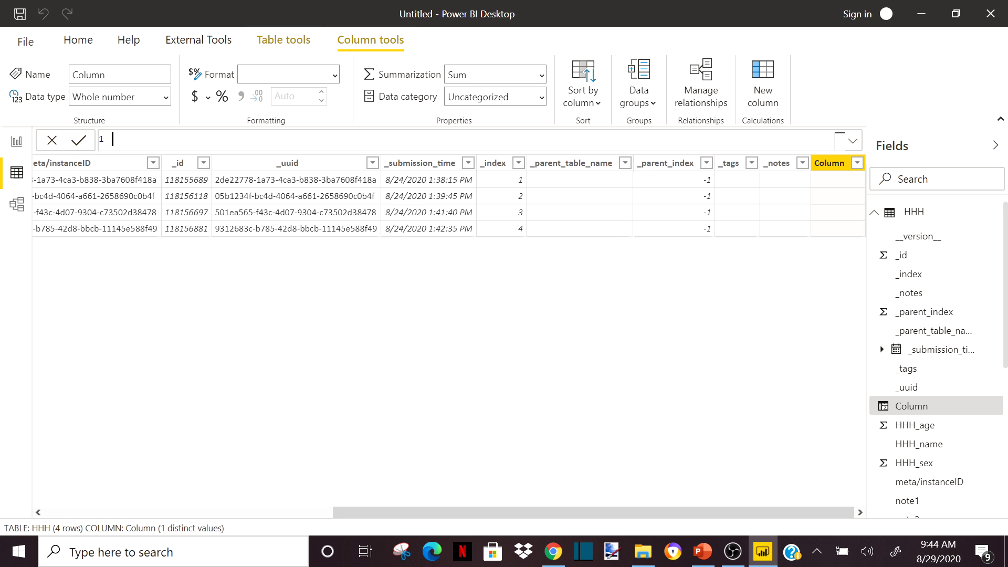
pyautogui.write('U5=c')
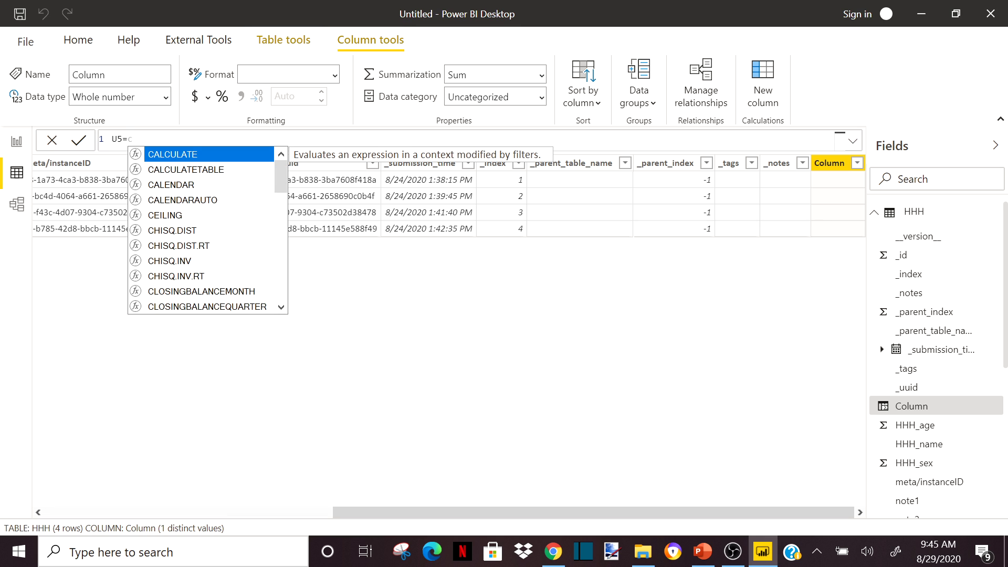
pyautogui.click(185, 155)
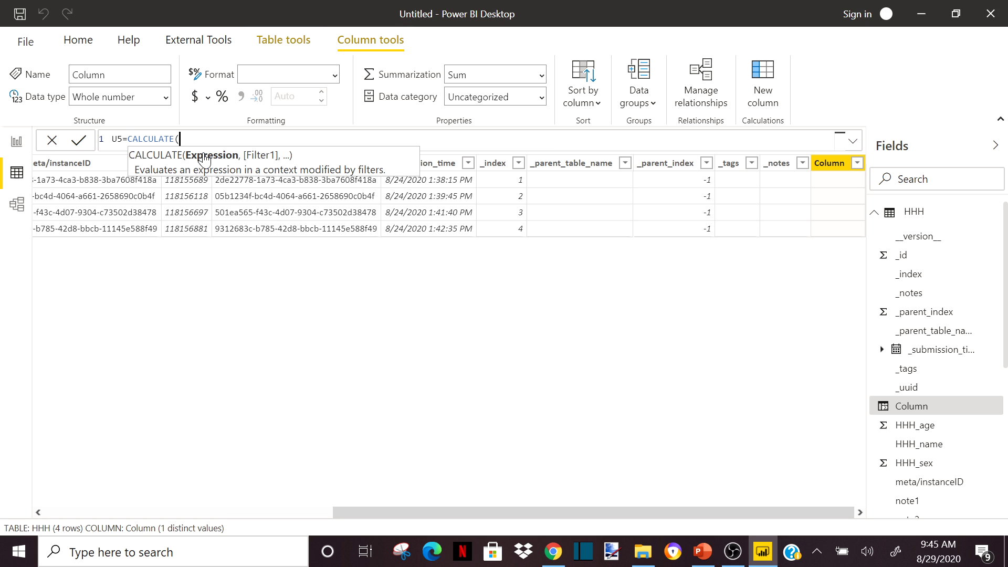
# - Enter COUNTROWS('member') as the expression to evaluate inside CALCULATE
pyautogui.write('co')
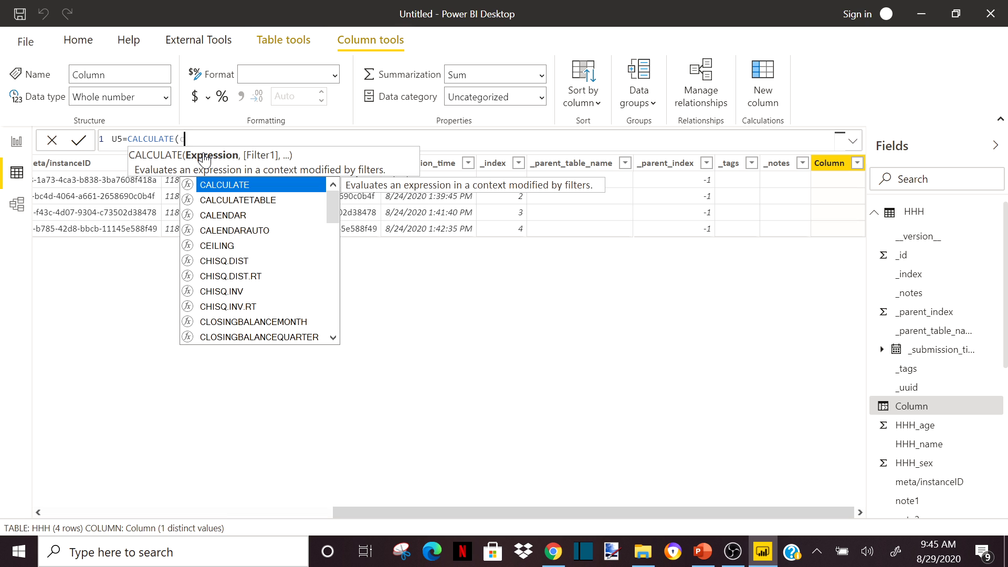
pyautogui.write('n')
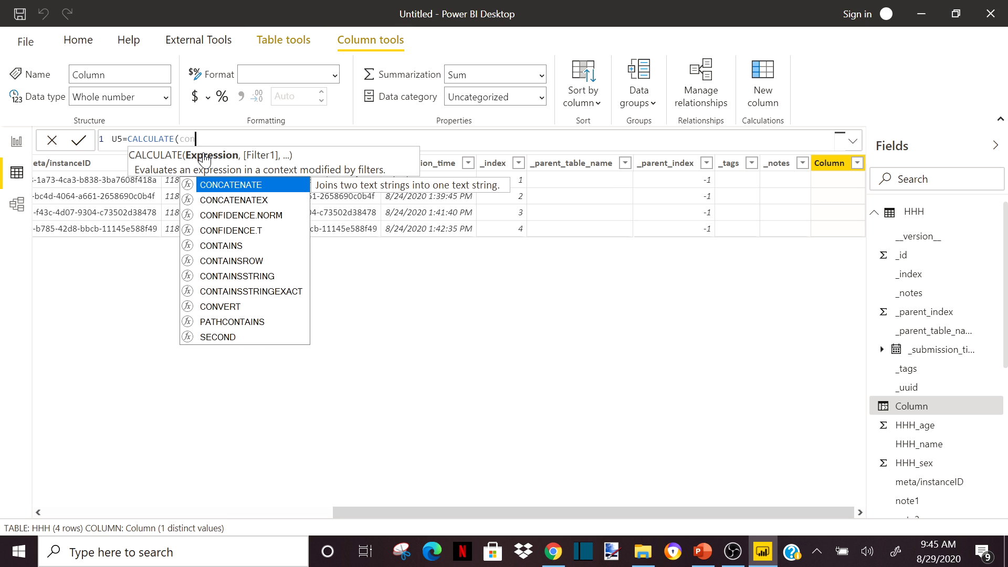
pyautogui.press('BackSpace')
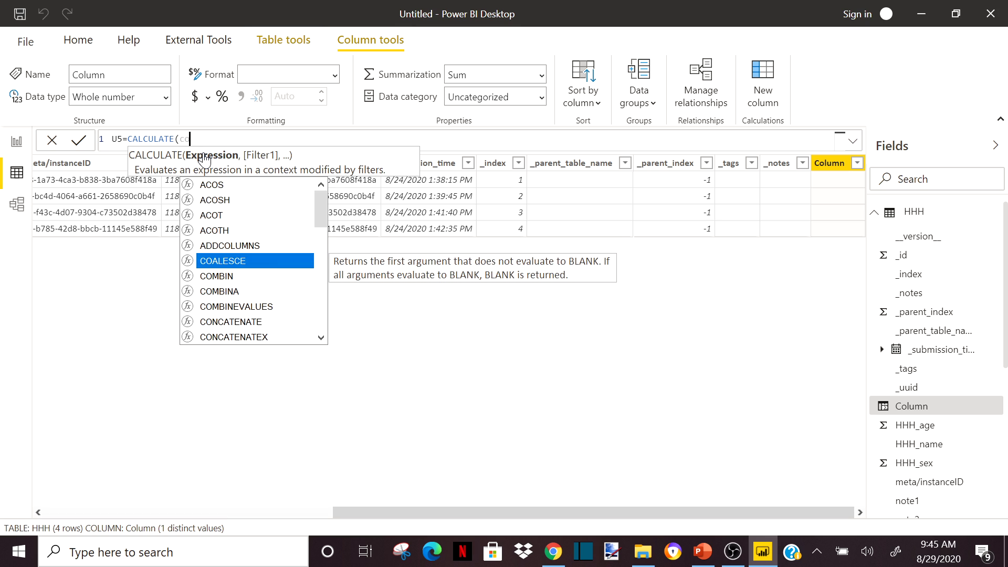
pyautogui.press('BackSpace')
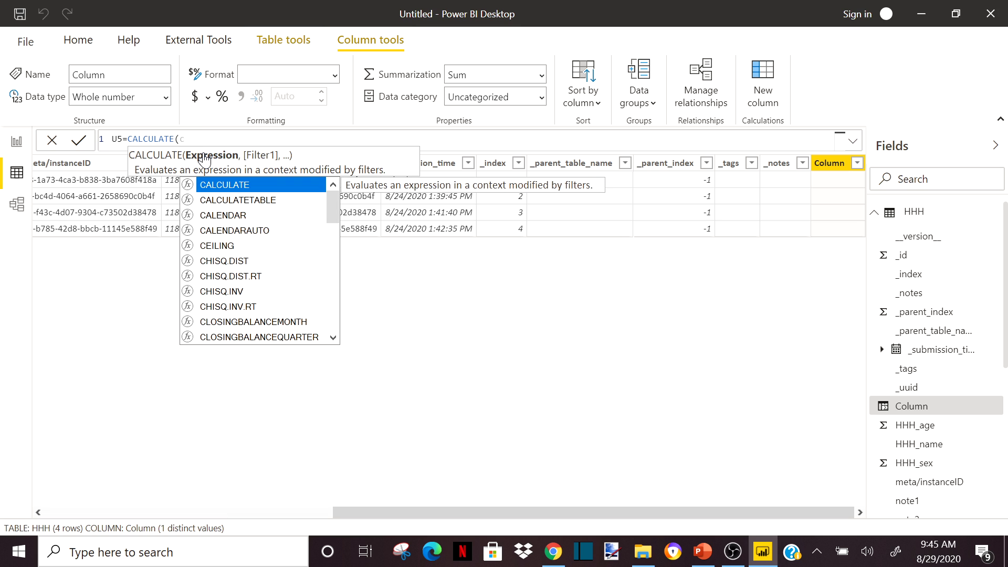
pyautogui.write('oun')
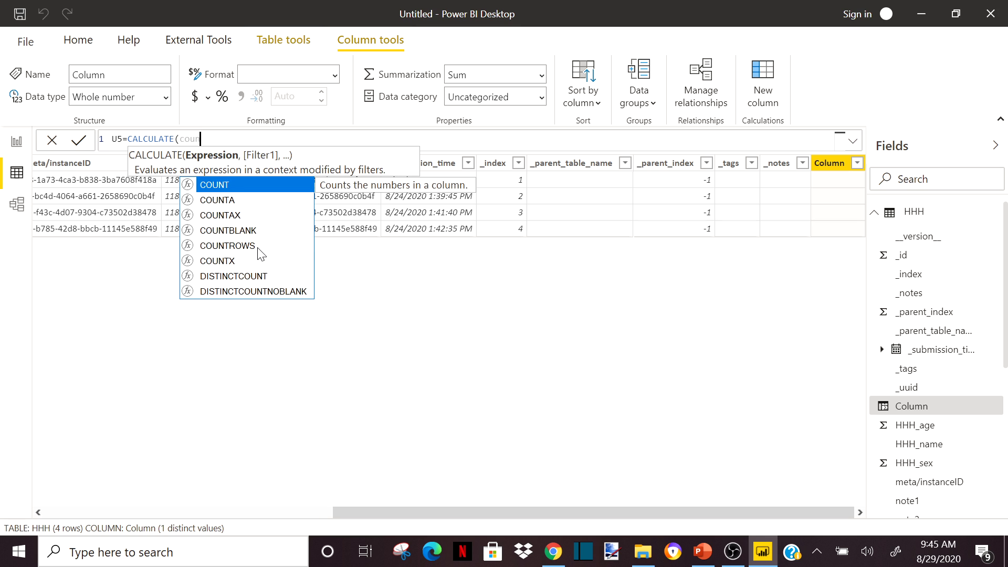
pyautogui.click(261, 247)
pyautogui.press('Tab')
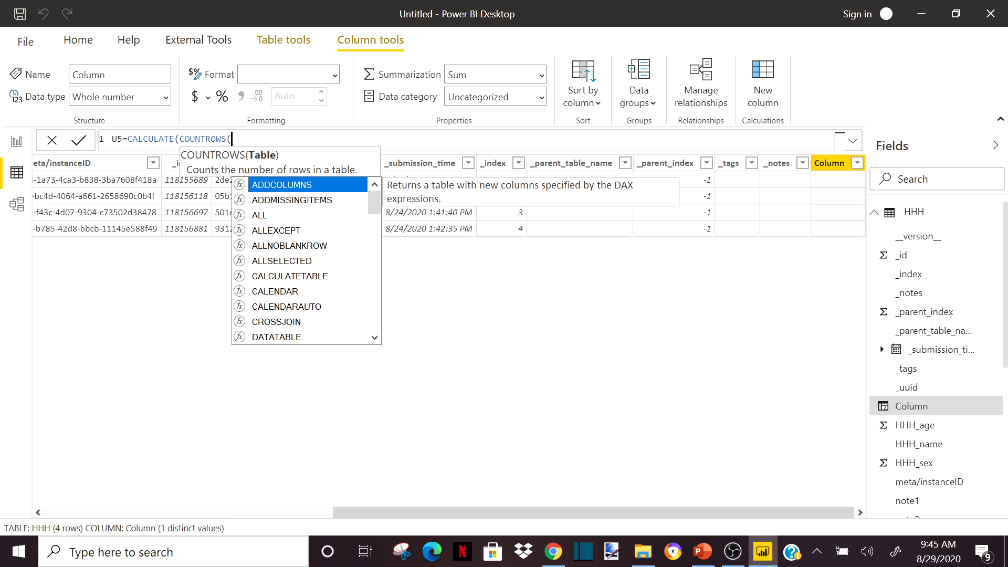
pyautogui.write('m')
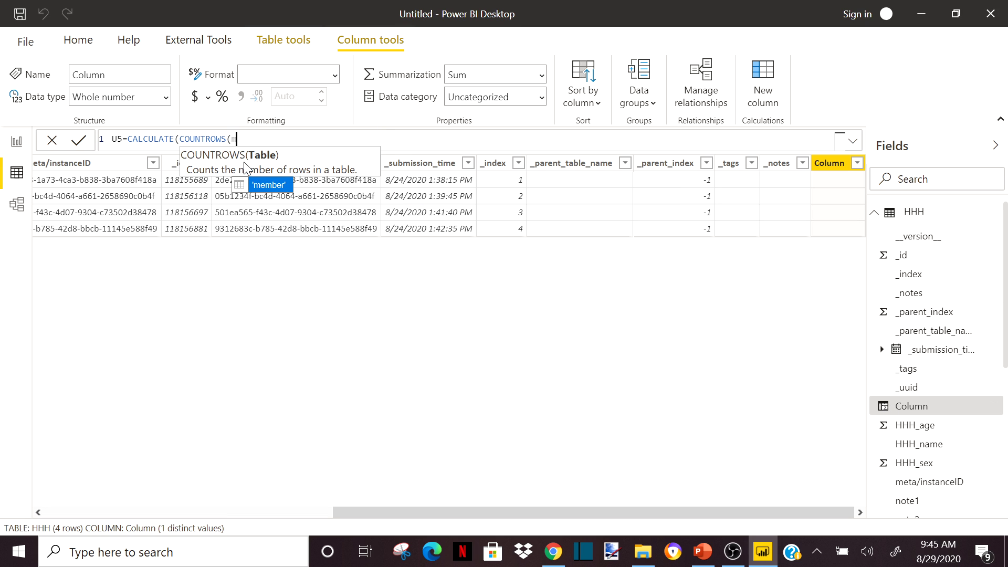
pyautogui.click(267, 184)
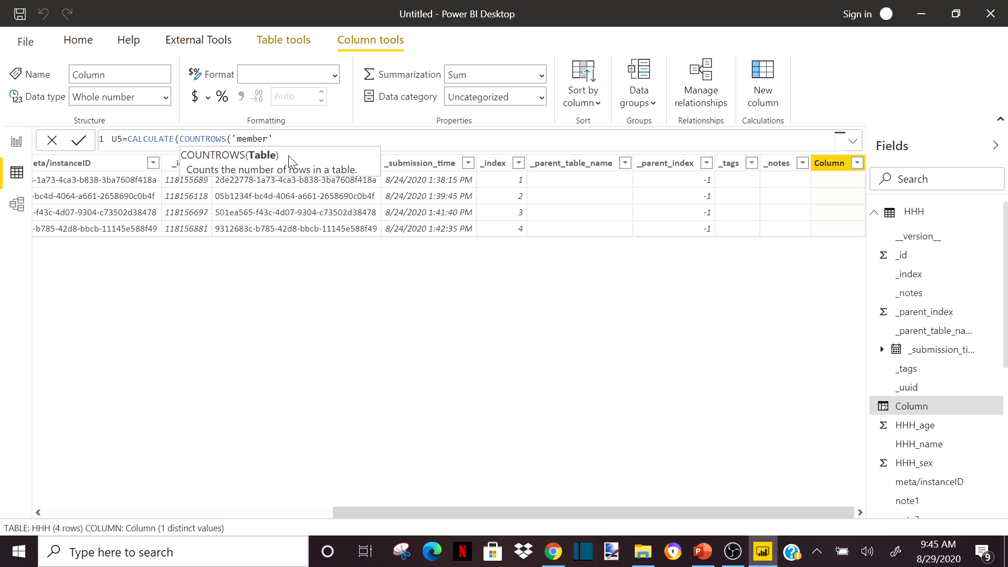
pyautogui.write(')')
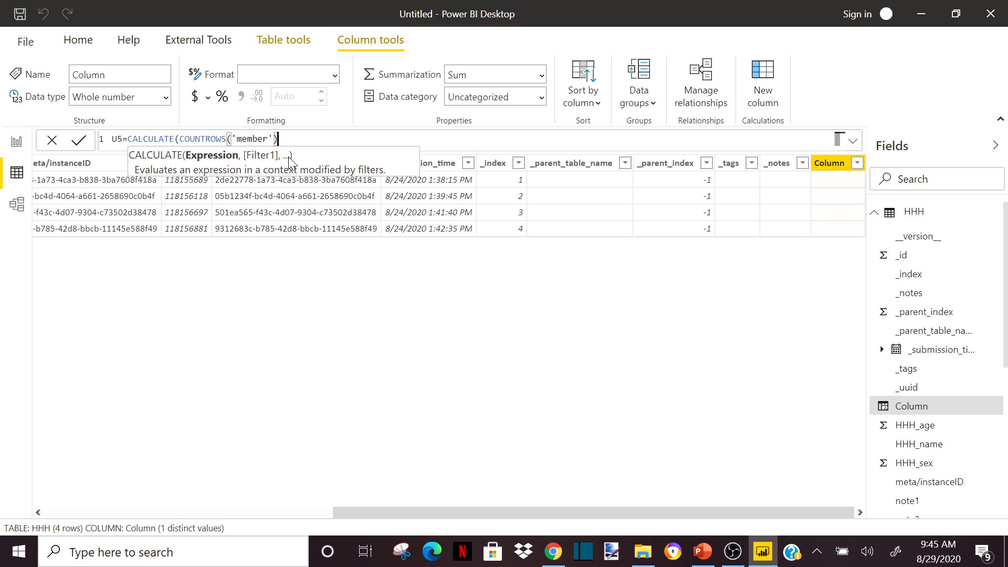
# - Complete the U5 formula with the filter 'member'[HH_roster/member_age]<5 inside CALCULATE and commit it
pyautogui.write(',')
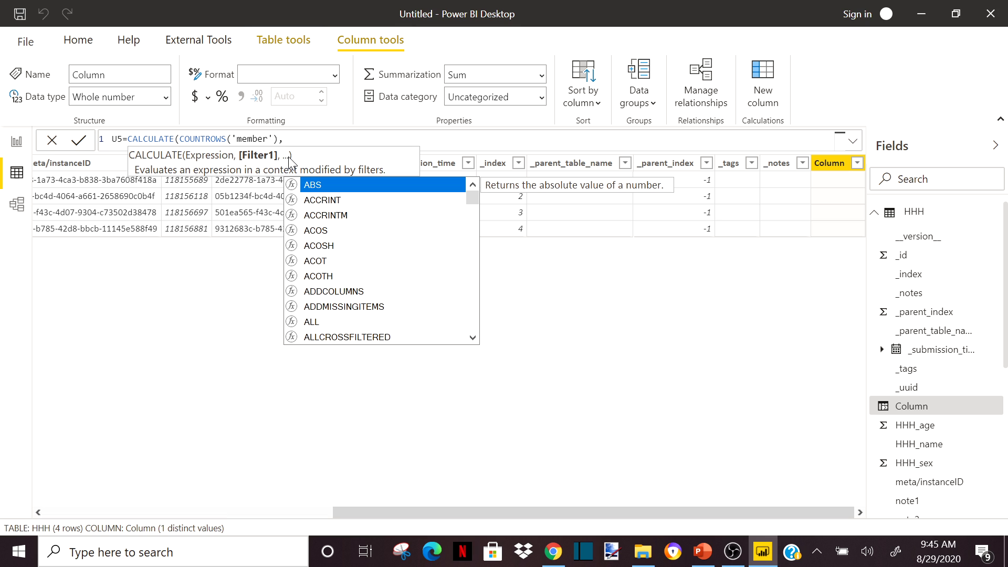
pyautogui.write('m')
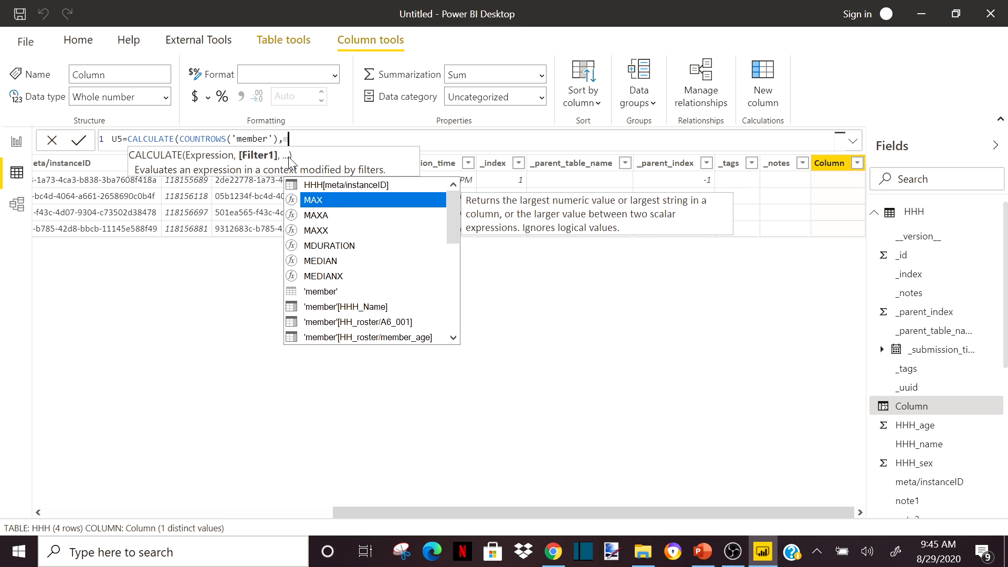
pyautogui.click(330, 291)
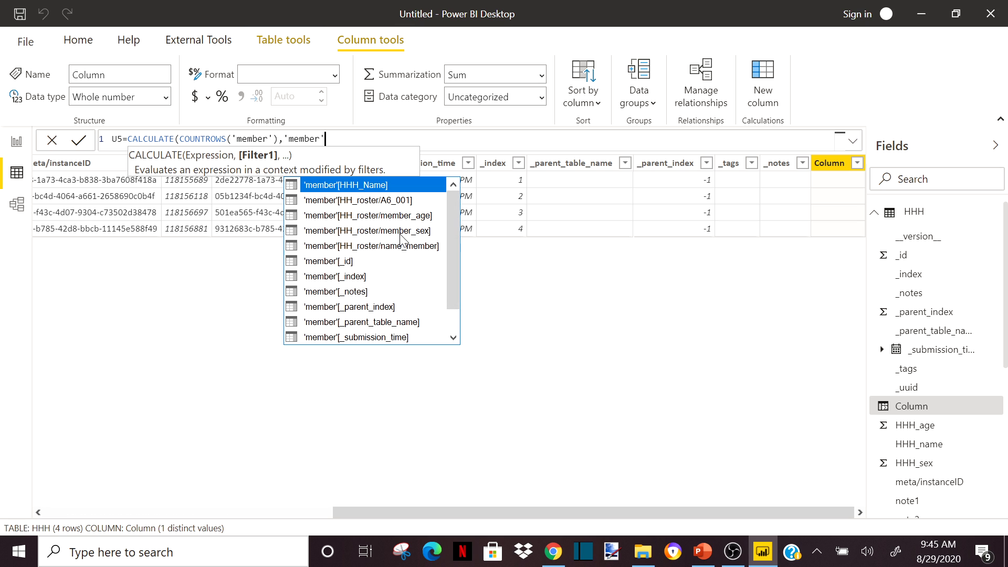
pyautogui.click(387, 215)
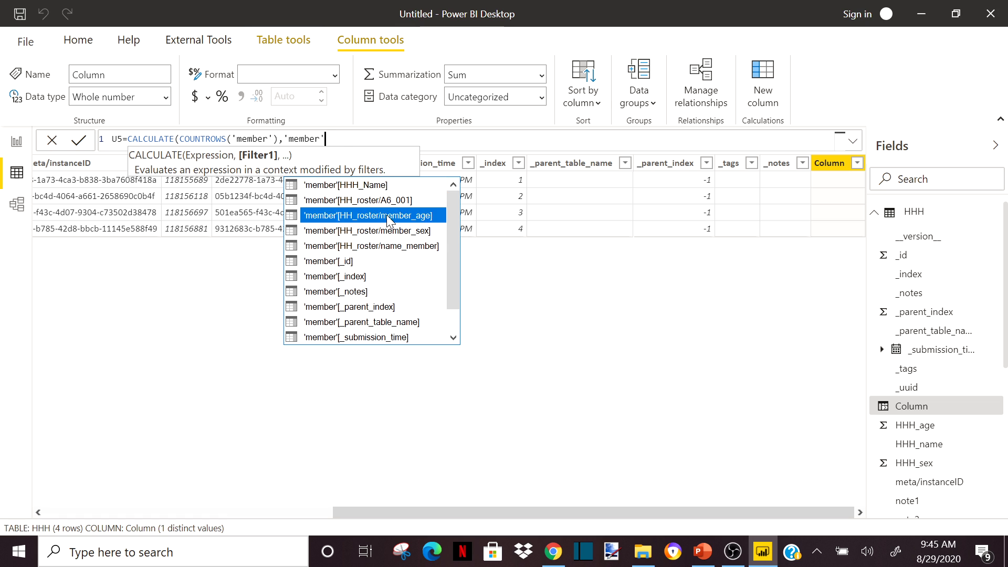
pyautogui.click(387, 216)
pyautogui.write(')')
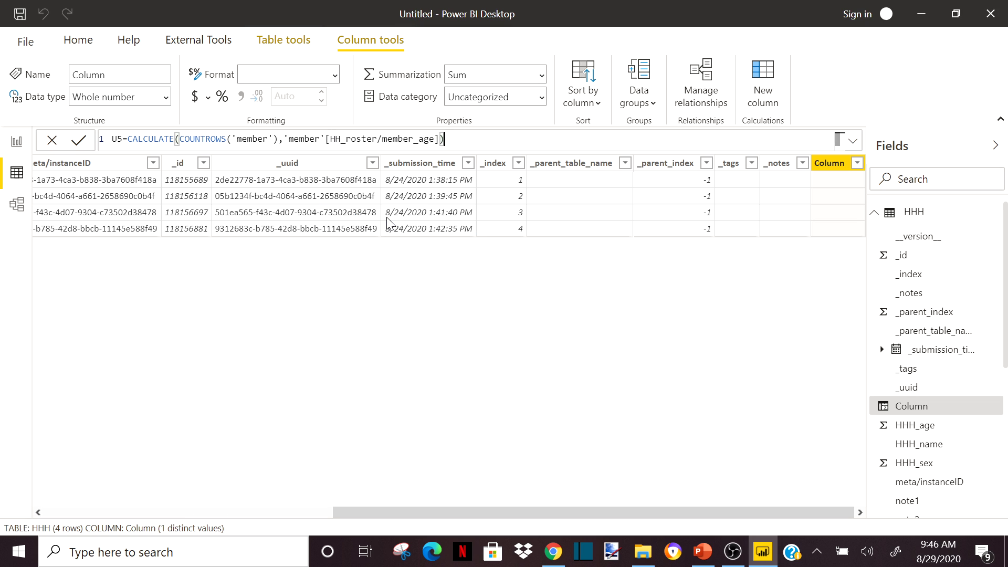
pyautogui.press('Return')
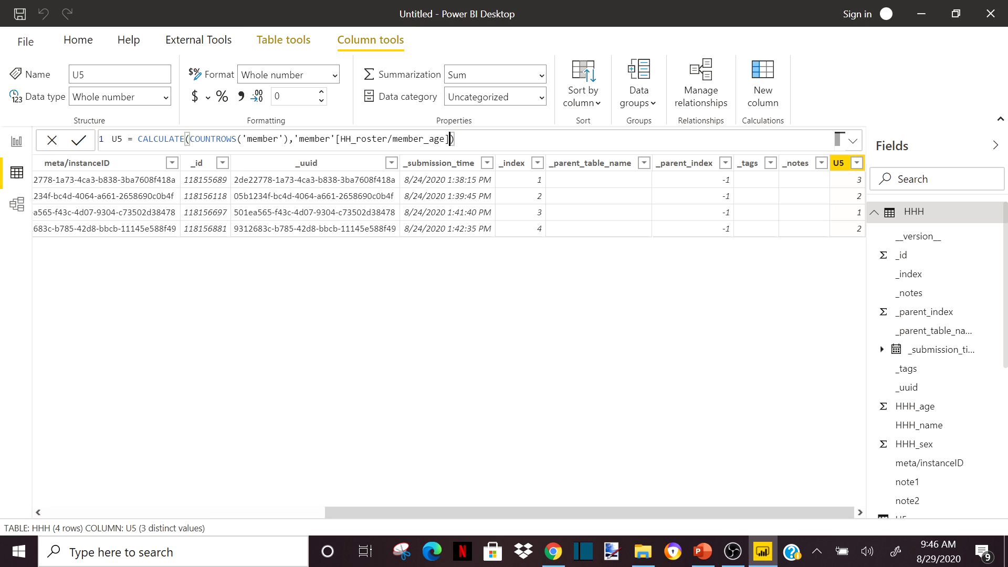
pyautogui.write('<5')
pyautogui.press('Return')
# - Compare the member table's ages and _parent_index values with the U5 column of the HHH table
pyautogui.click(874, 212)
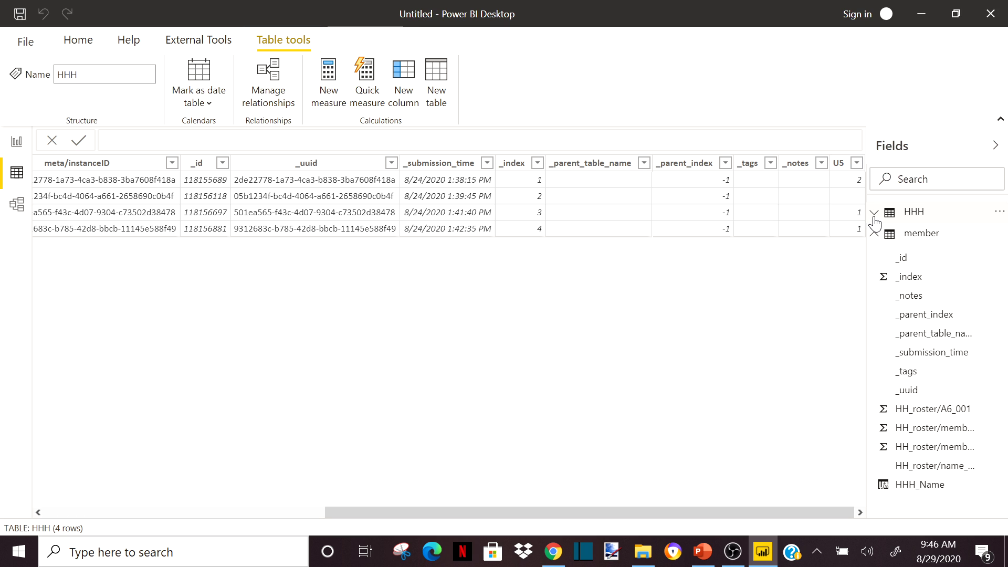
pyautogui.click(899, 234)
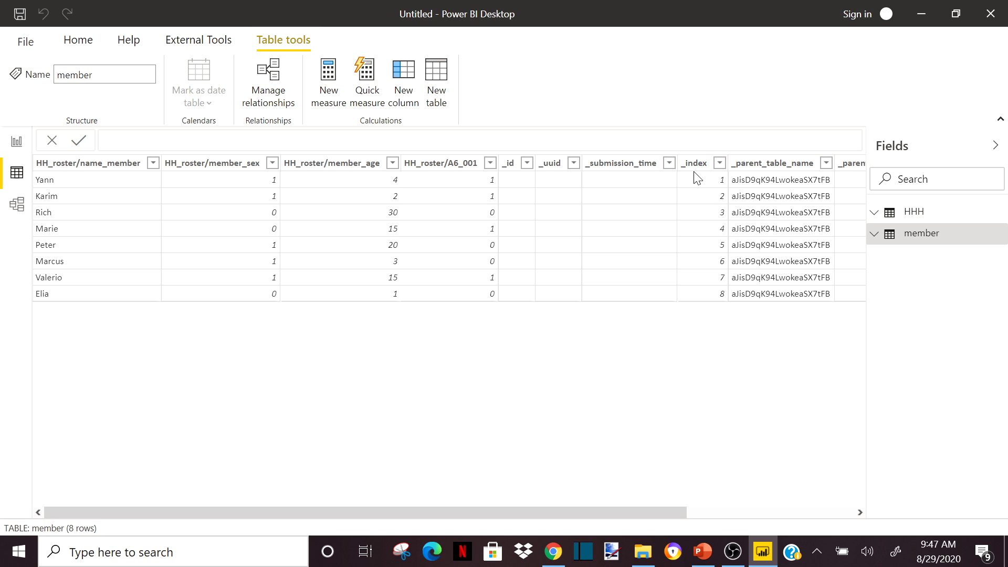
pyautogui.moveTo(619, 512); pyautogui.dragTo(685, 492)
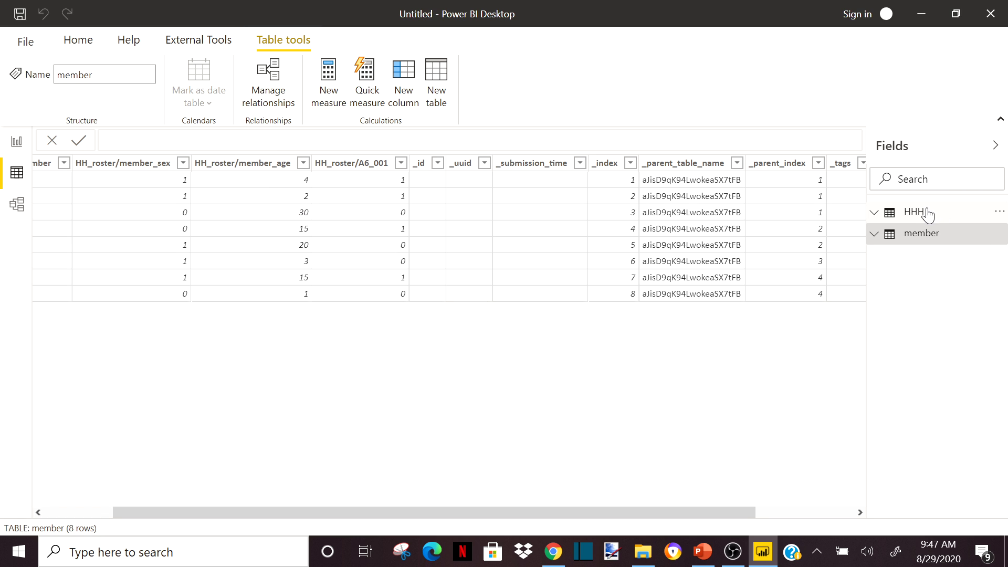
pyautogui.click(912, 212)
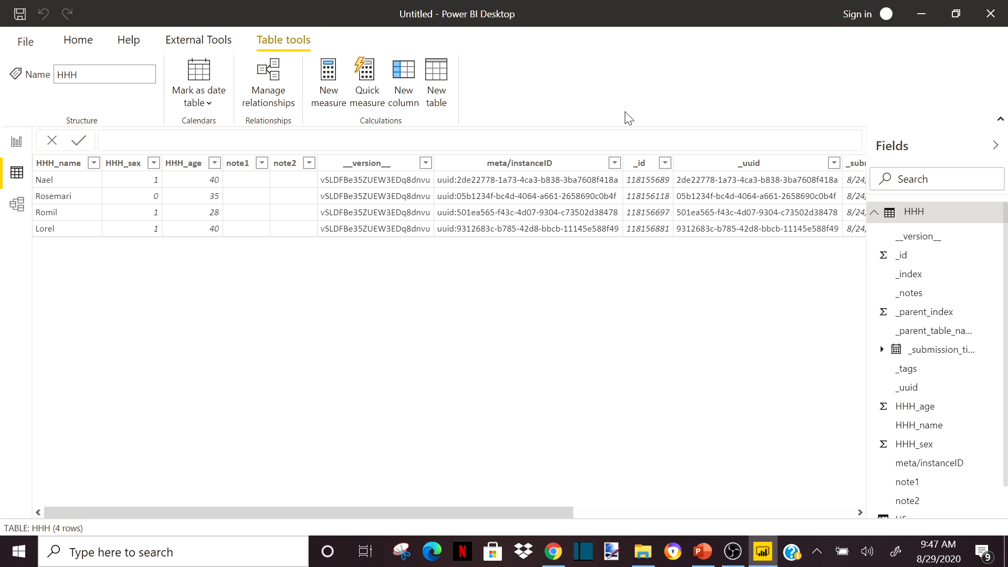
pyautogui.moveTo(565, 513); pyautogui.dragTo(964, 487)
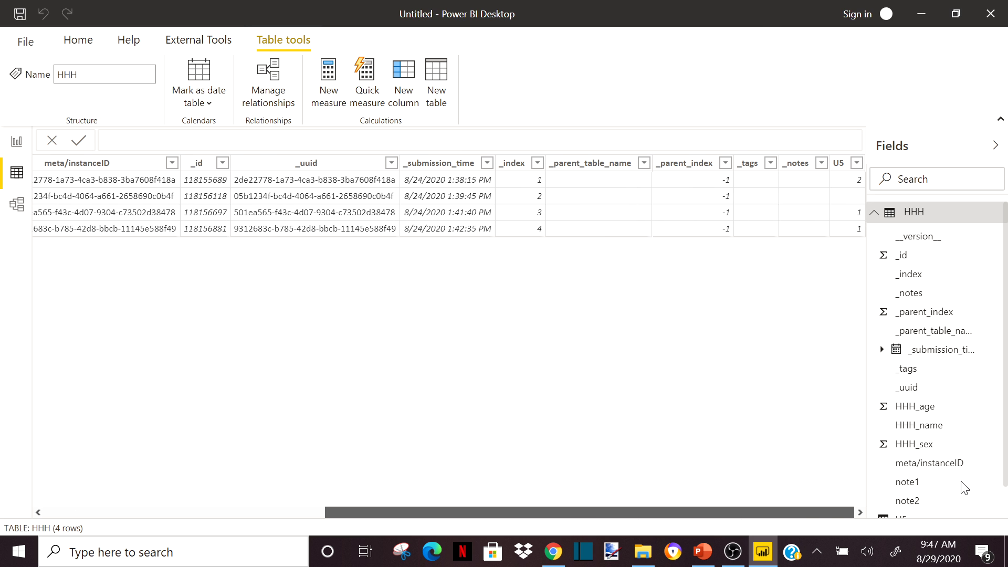
# - Put the CALCULATE expression of the U5 column on its own line in the formula and commit it
pyautogui.click(842, 163)
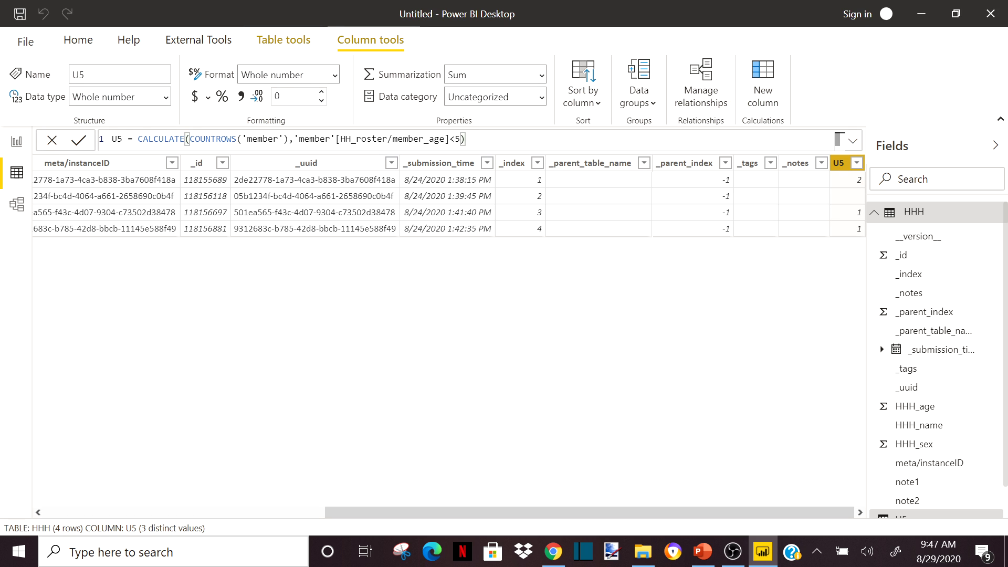
pyautogui.click(138, 139)
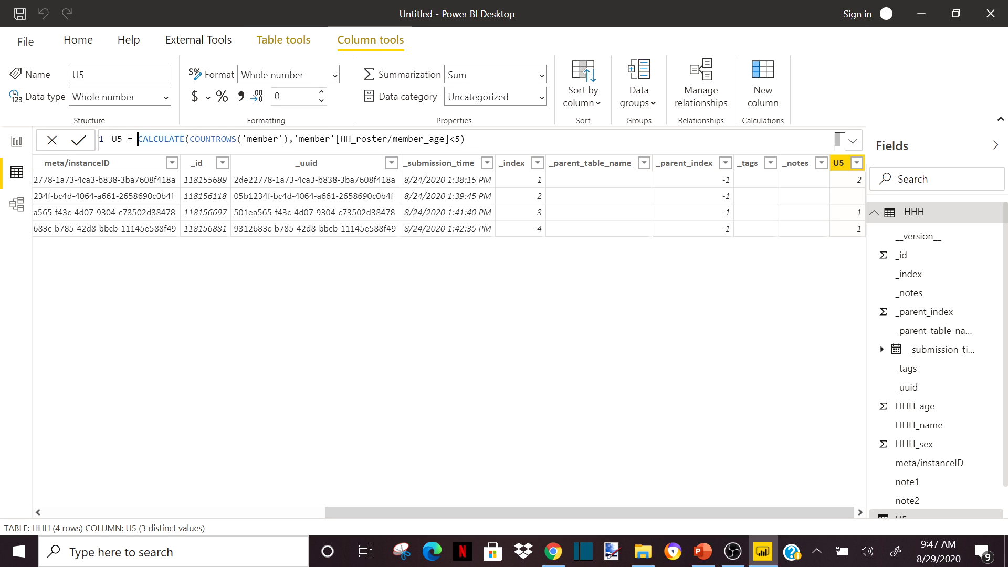
pyautogui.hotkey('shift', 'Return')
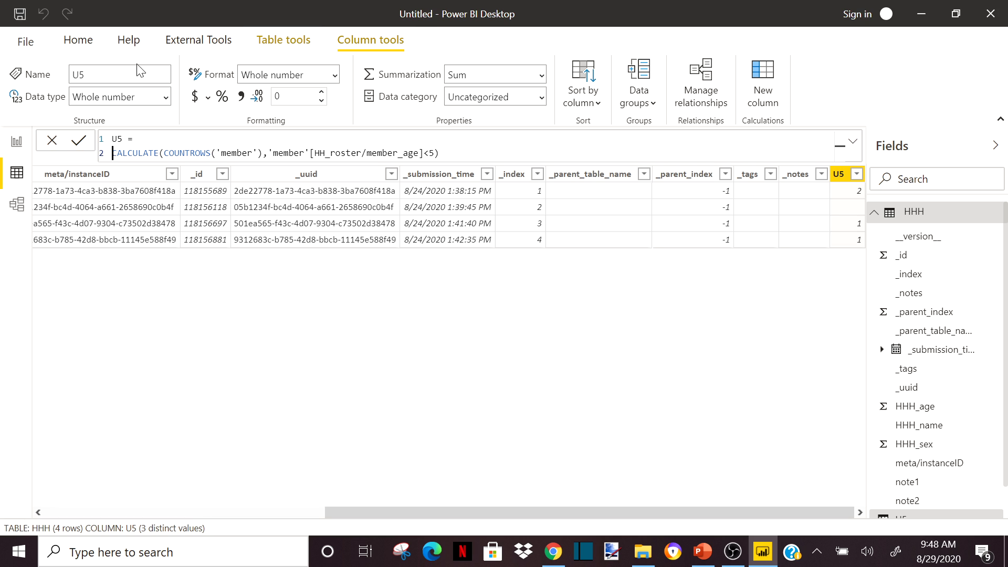
pyautogui.press('Return')
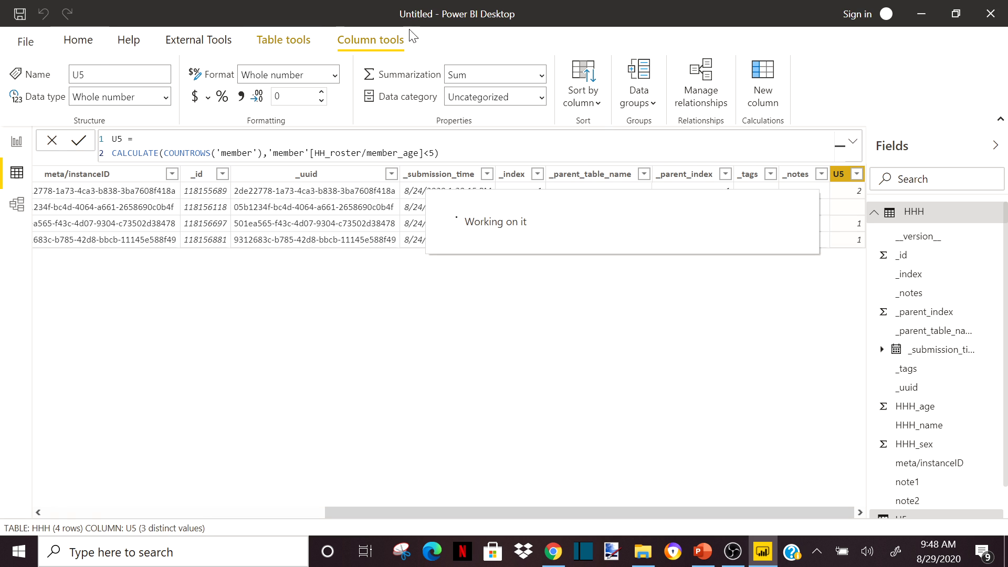
# - Add a calculated column named u51 to the HHH table
pyautogui.click(77, 46)
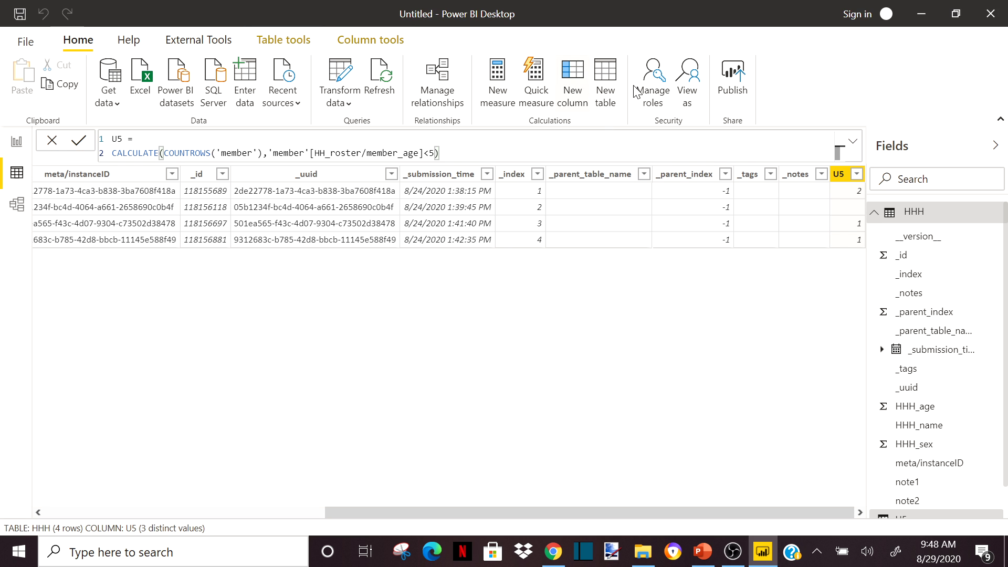
pyautogui.click(573, 77)
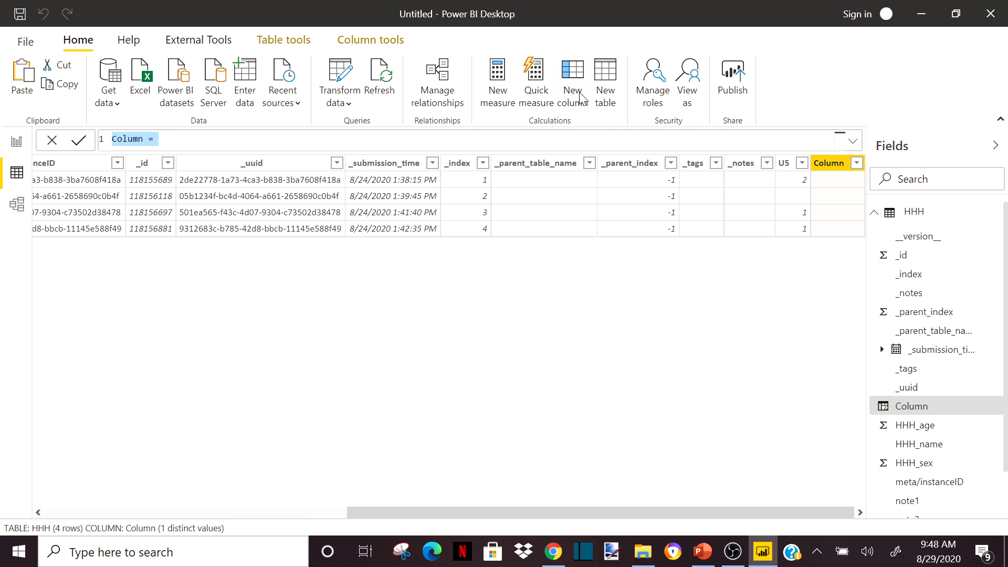
pyautogui.click(144, 138)
pyautogui.press('BackSpace')
pyautogui.press('BackSpace')
pyautogui.press('BackSpace')
pyautogui.press('BackSpace')
pyautogui.press('BackSpace')
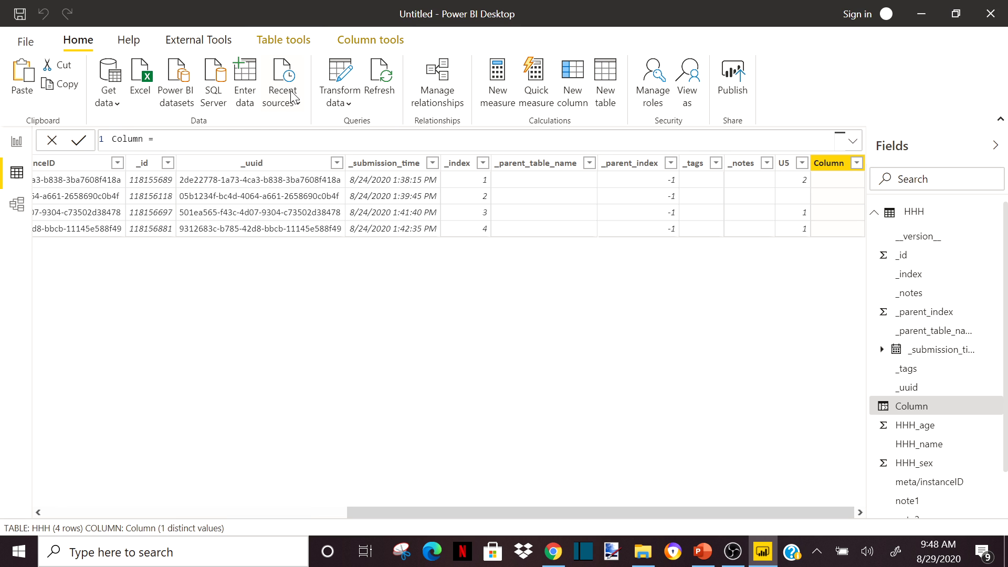
pyautogui.press('BackSpace')
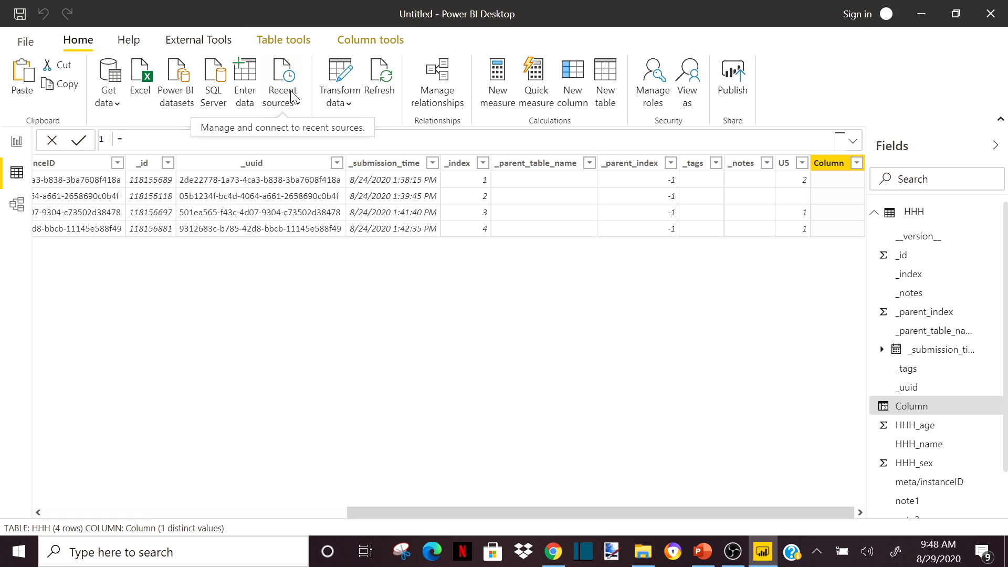
pyautogui.write('u51=')
pyautogui.press('Delete')
pyautogui.press('Delete')
pyautogui.press('BackSpace')
# - Begin the u51 formula with the IF function, using HHH[U5]=BLANK() as the logical test
pyautogui.write('if ')
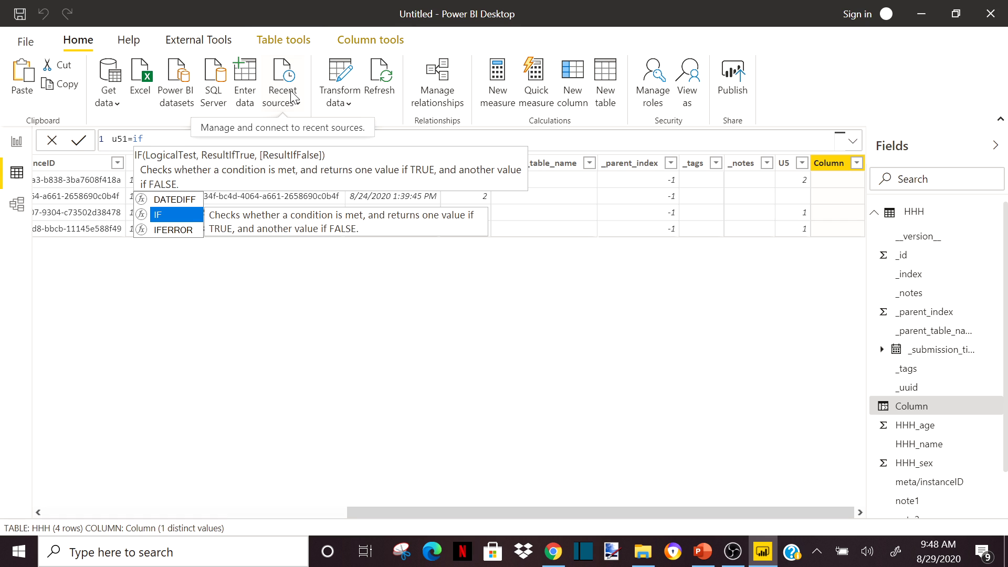
pyautogui.write('hh')
pyautogui.press('BackSpace')
pyautogui.press('BackSpace')
pyautogui.write('(')
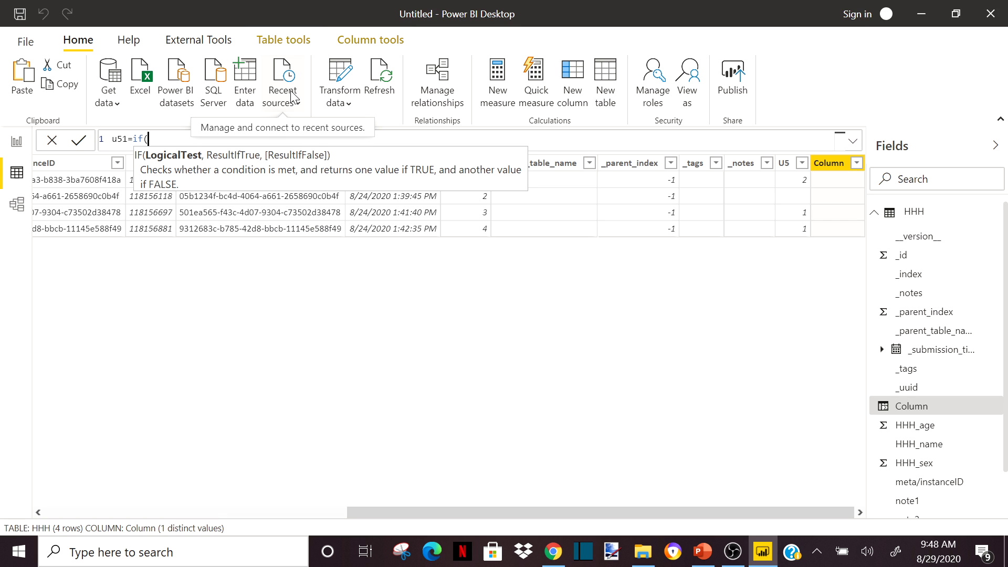
pyautogui.write('hh')
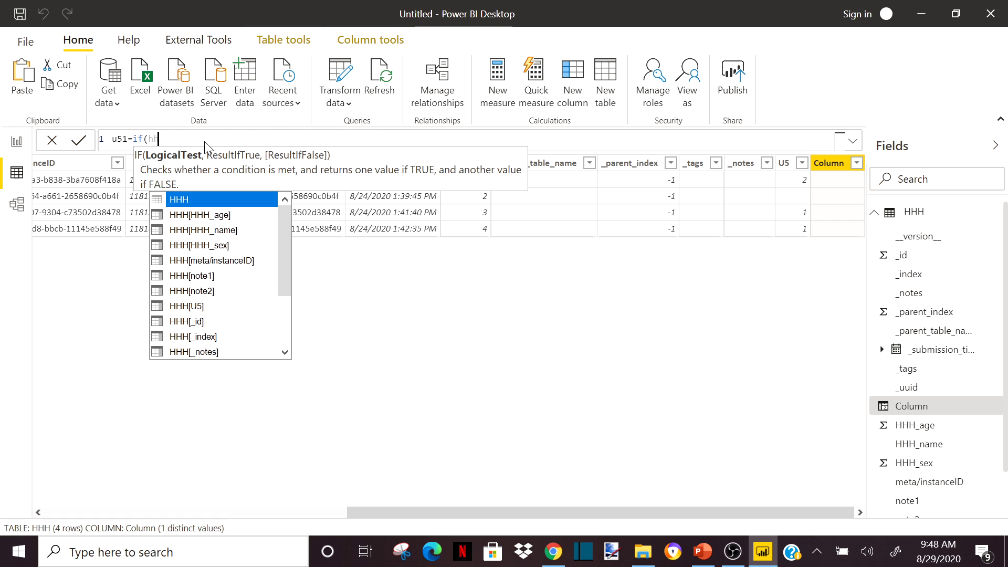
pyautogui.click(208, 306)
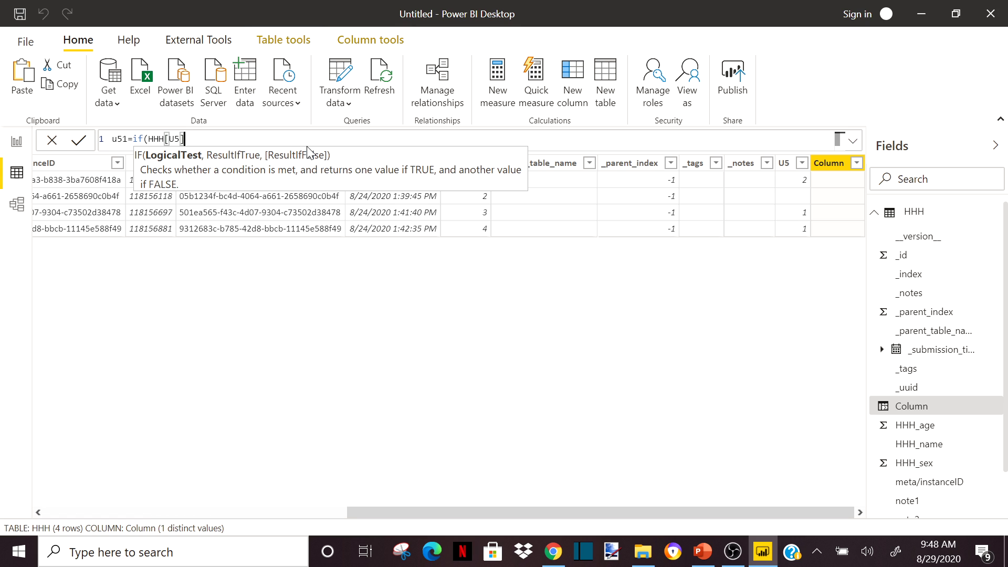
pyautogui.write('=b')
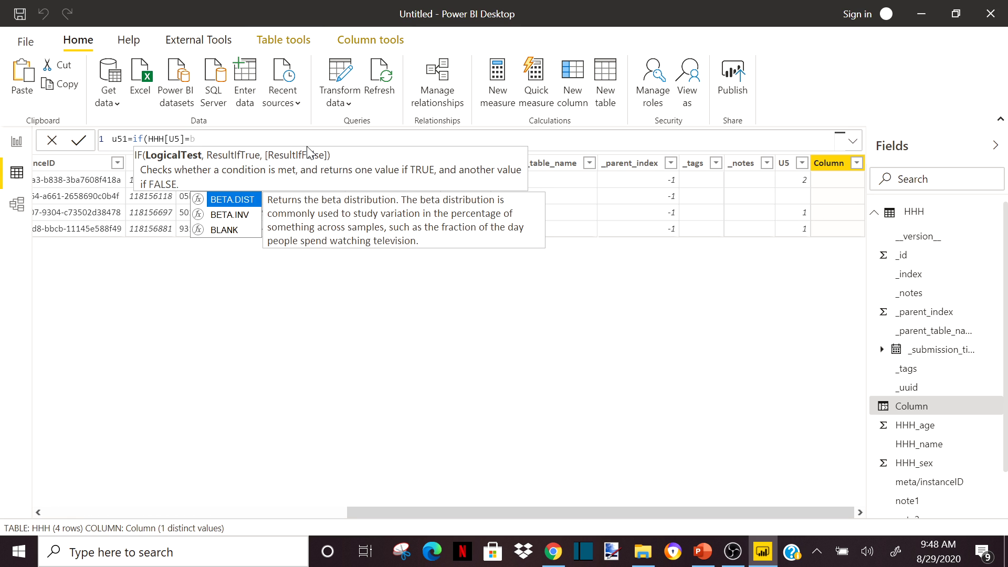
pyautogui.click(224, 230)
pyautogui.click(224, 230)
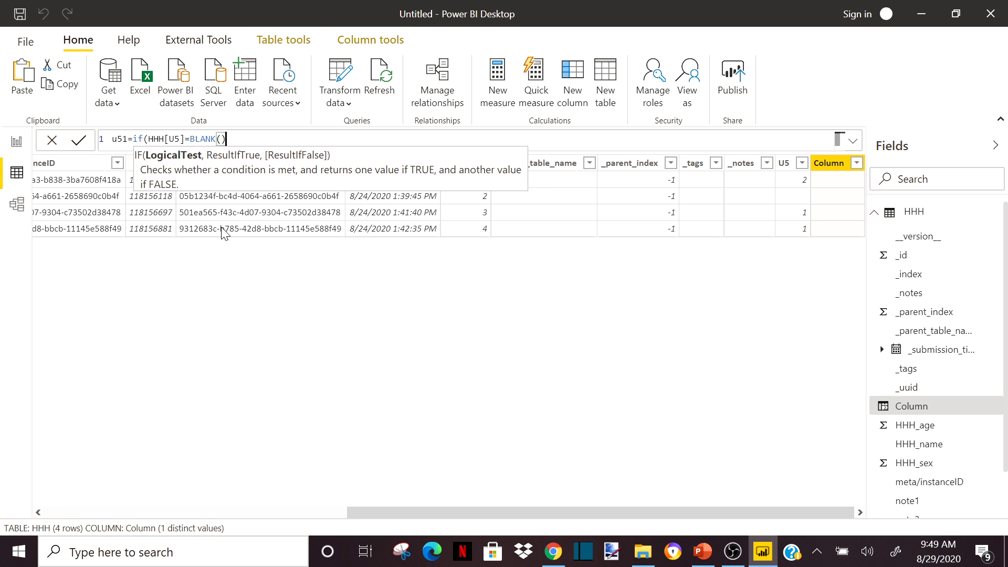
# - Make the IF return 0 when true and HHH[U5] otherwise, and commit the u51 formula
pyautogui.write(',0')
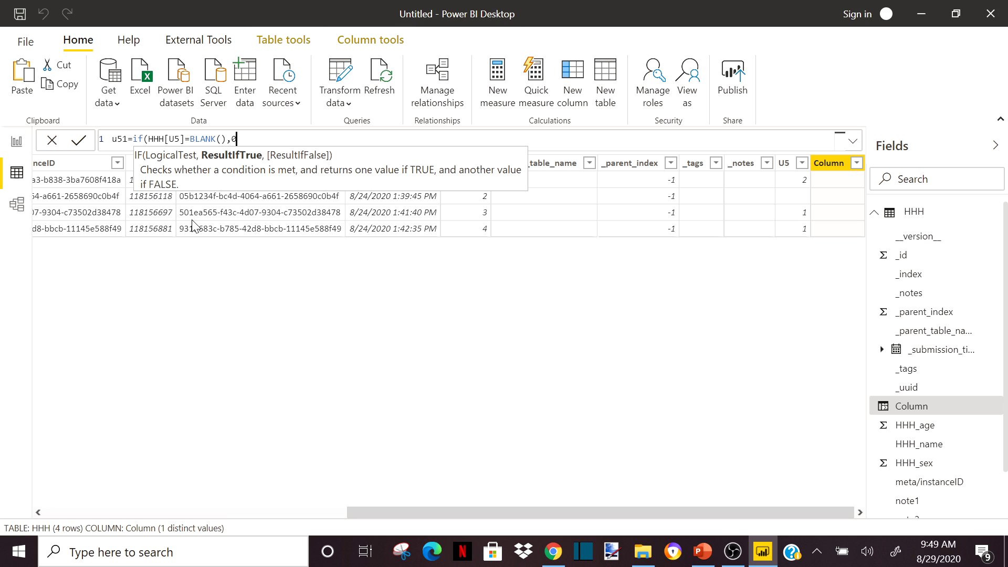
pyautogui.write(',')
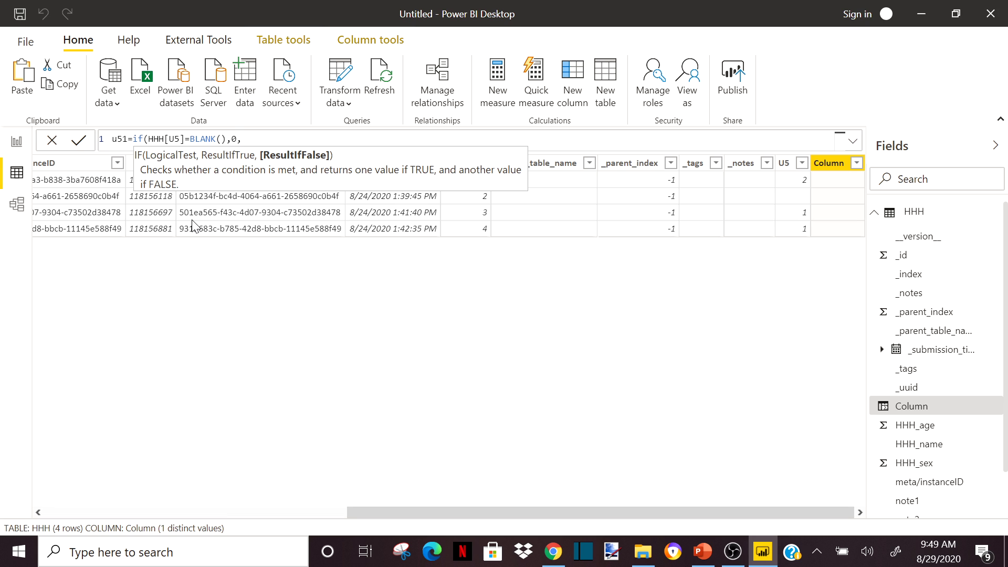
pyautogui.write('hh')
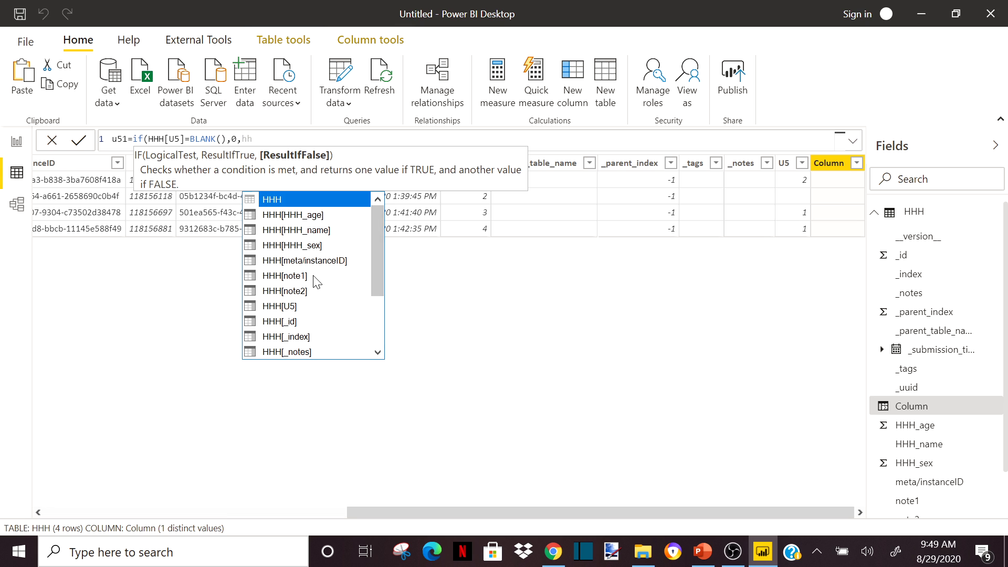
pyautogui.doubleClick(286, 306)
pyautogui.write(')')
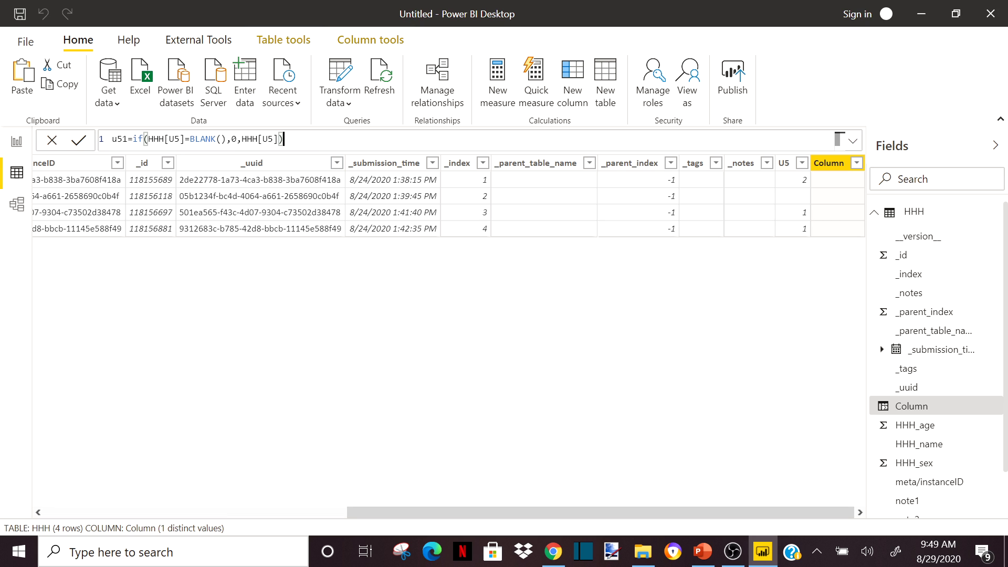
pyautogui.press('Return')
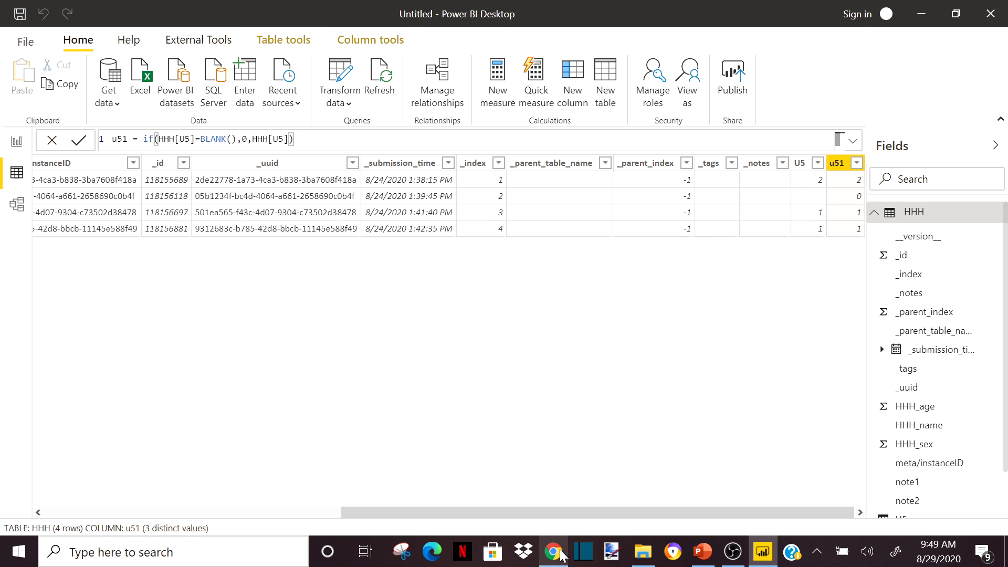
# - Switch to the Microsoft Docs page in Chrome and search the documentation for "calculate function"
pyautogui.moveTo(559, 554)
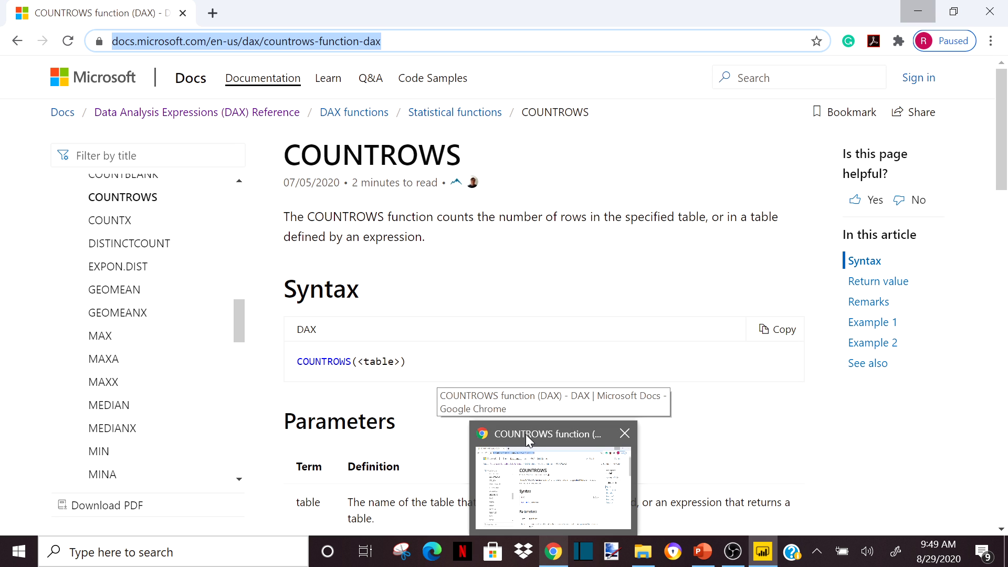
pyautogui.click(525, 434)
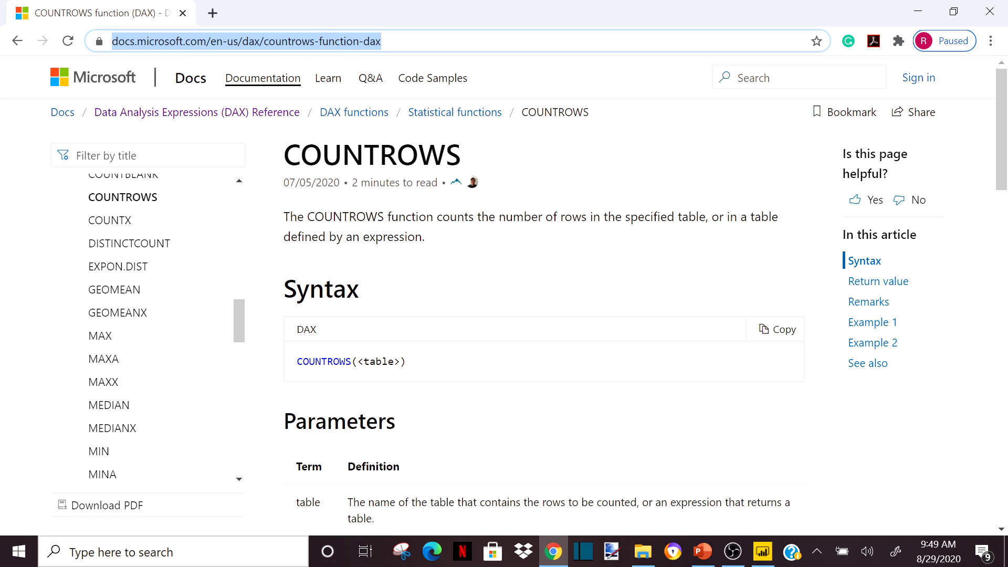
pyautogui.click(768, 69)
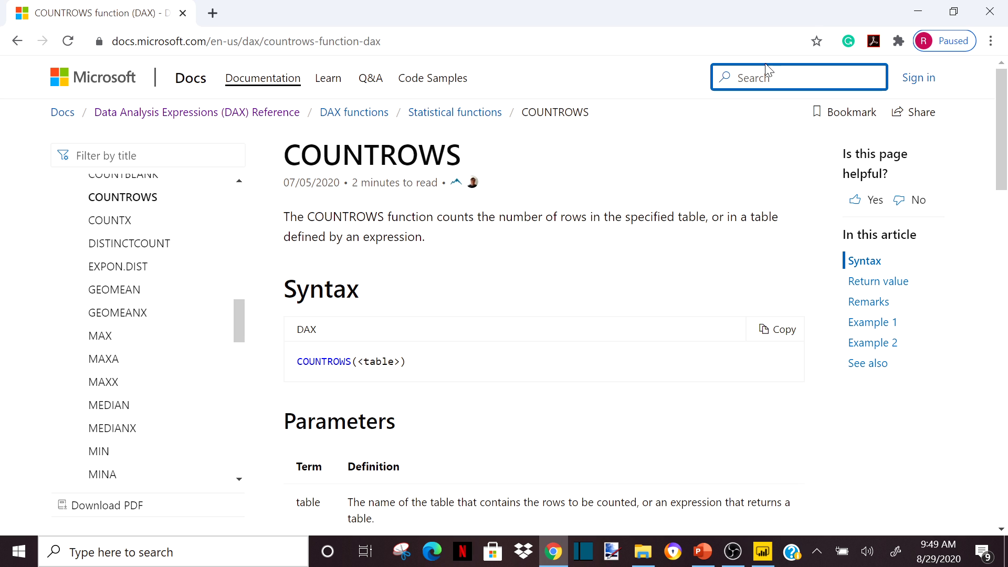
pyautogui.write('calcul')
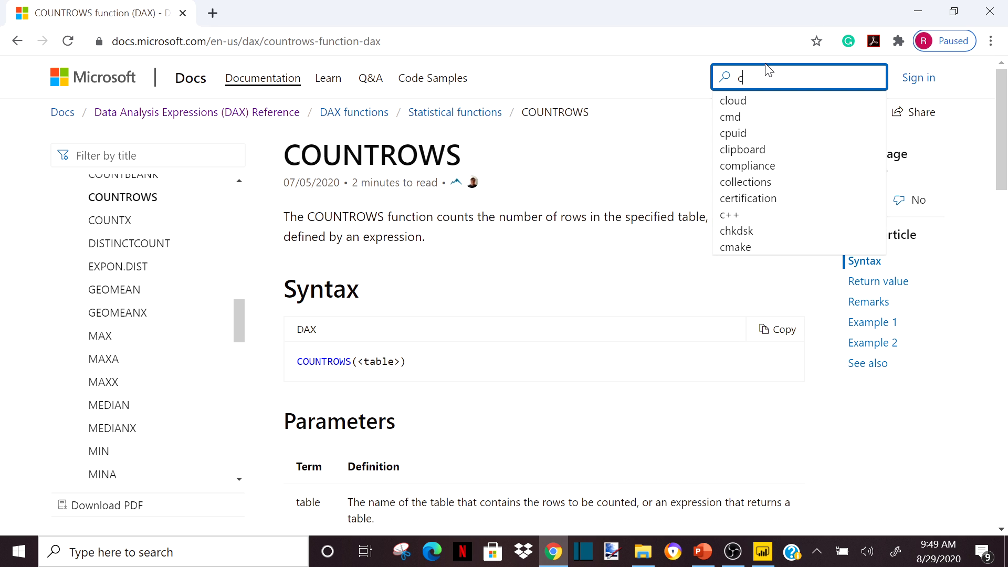
pyautogui.write('ate')
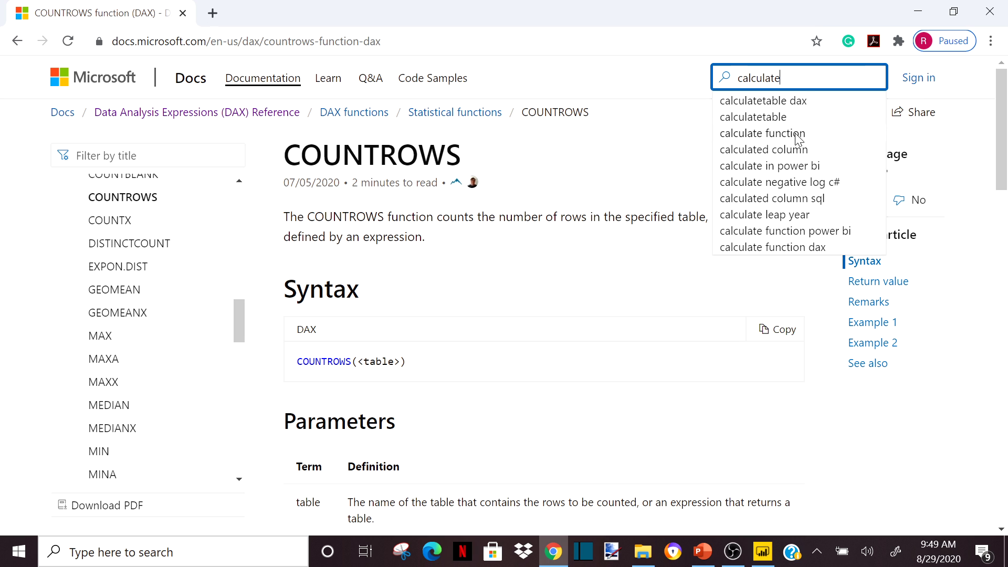
pyautogui.click(787, 134)
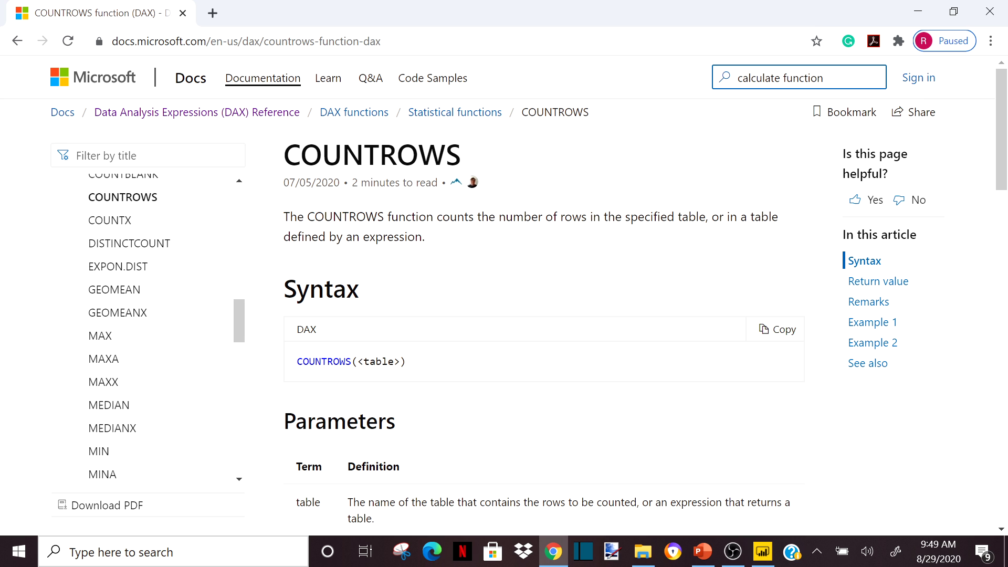
pyautogui.press('Return')
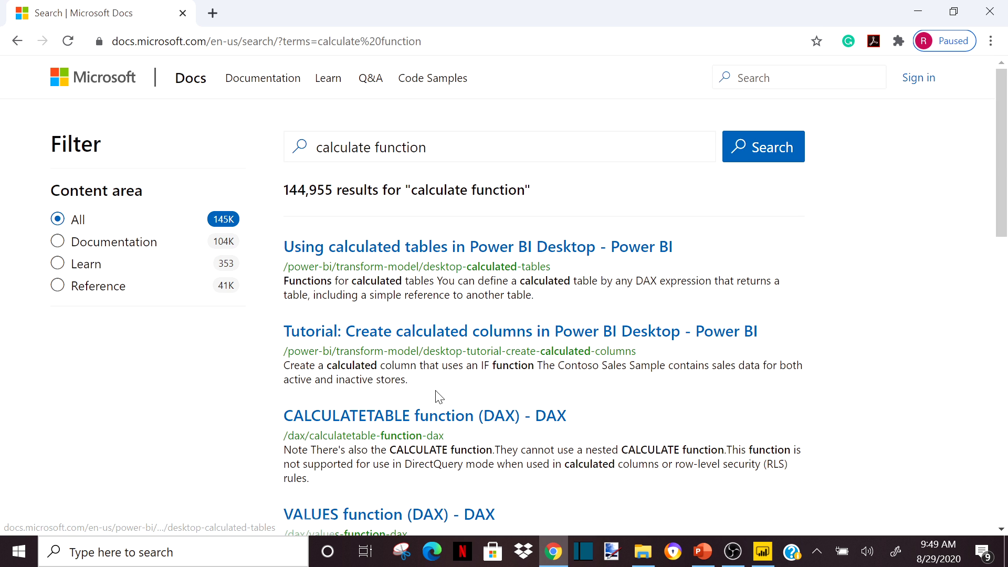
# - Open the CALCULATETABLE function (DAX) article and read through its syntax, filter modifiers and return value
pyautogui.click(394, 420)
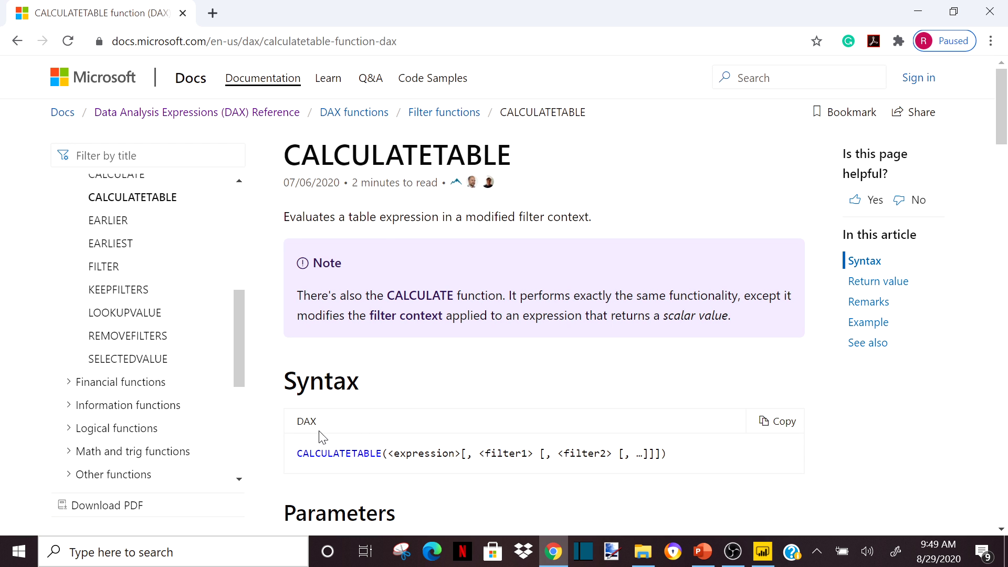
pyautogui.scroll(-10, 334, 431)
pyautogui.scroll(-8, 334, 430)
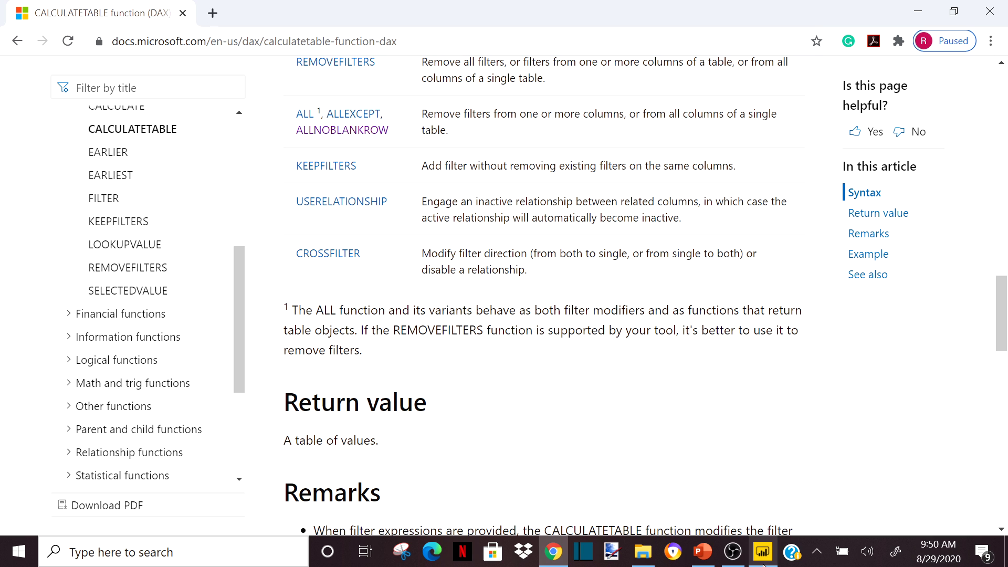
pyautogui.moveTo(763, 564)
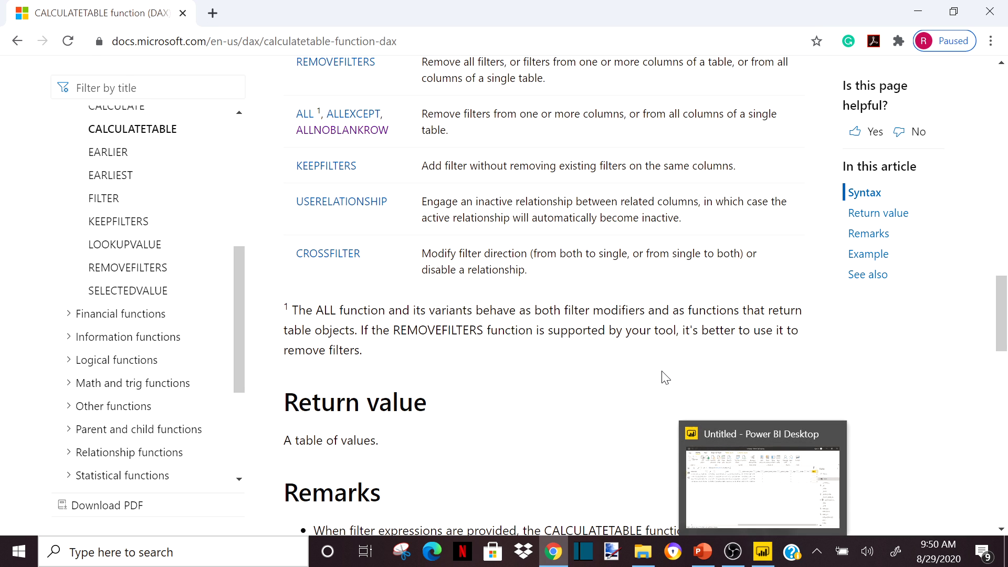